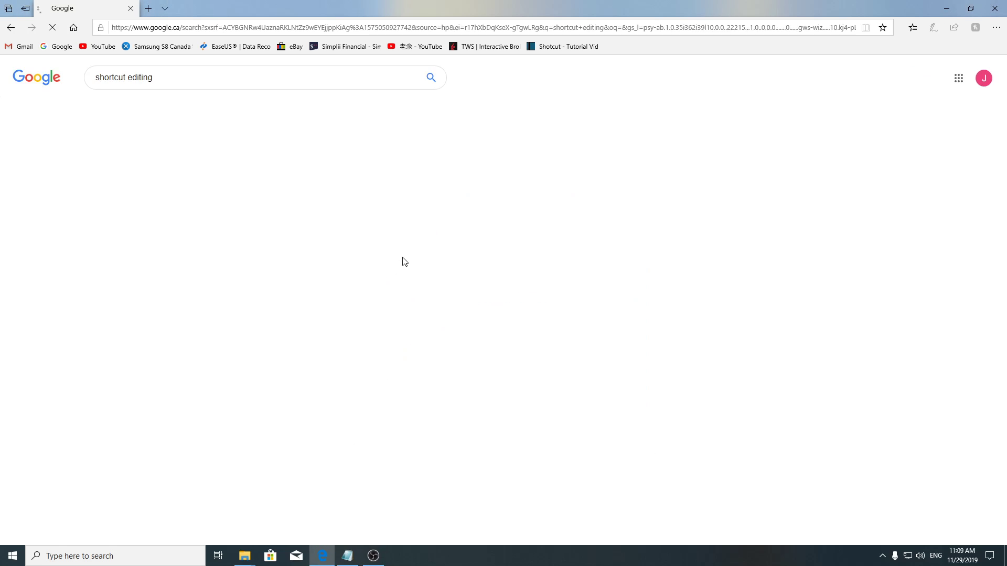
Open the Shotcut home page from the search results and go to its download page.
click(127, 202)
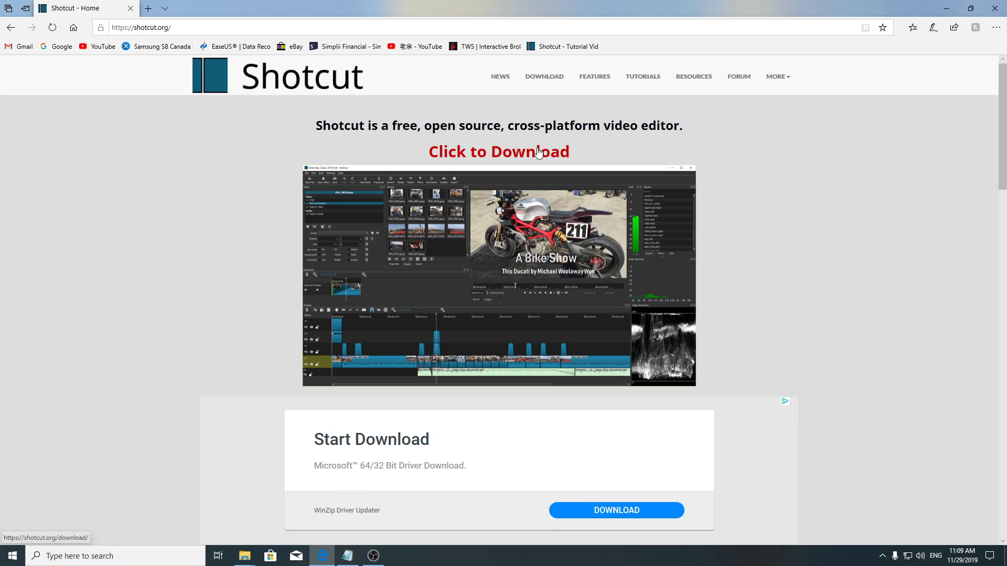
click(538, 152)
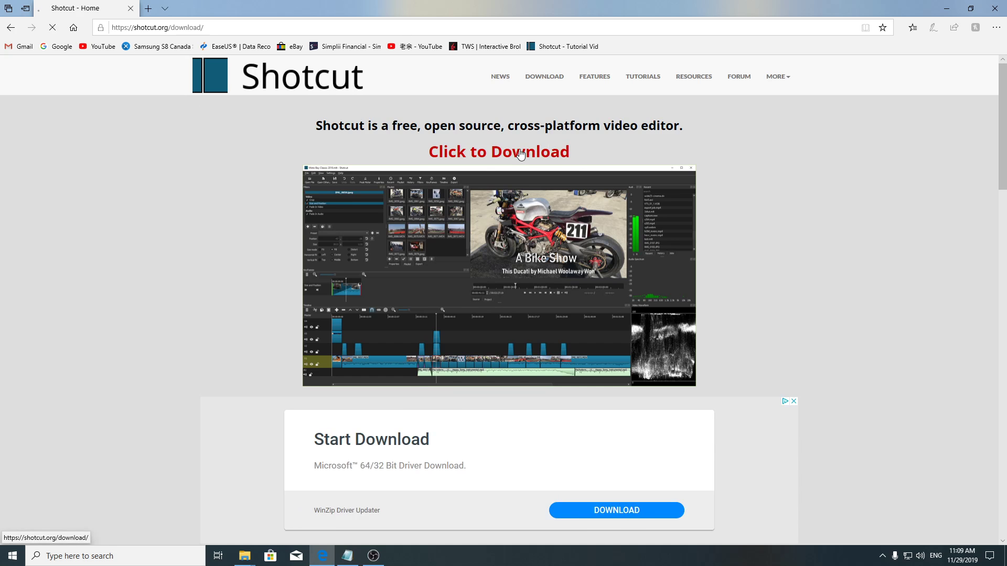
Download the 64-bit Windows installer from the Site 2 (GitHub) column of the download page.
scroll(411, 297, down, 5)
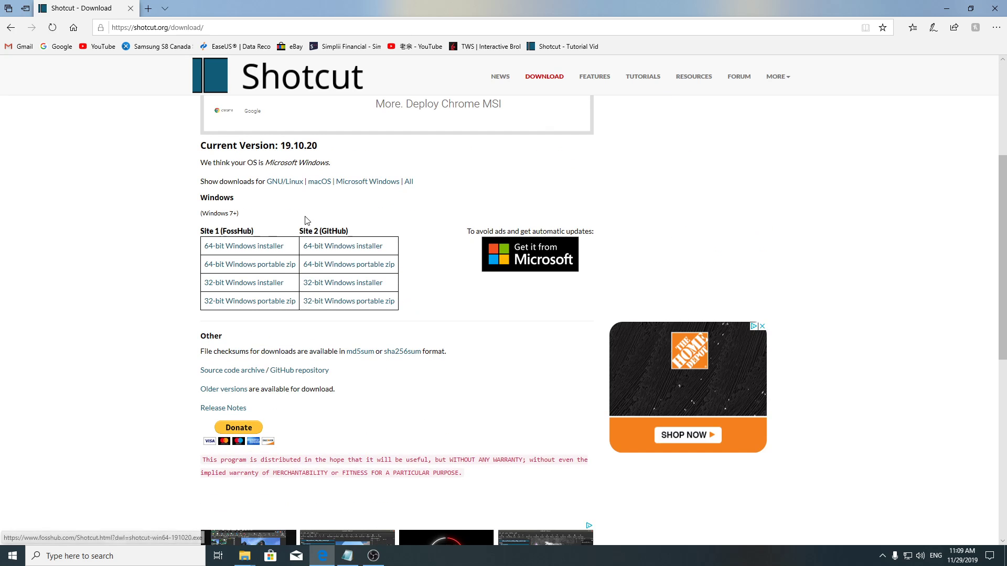
scroll(422, 271, up, 1)
scroll(424, 275, up, 3)
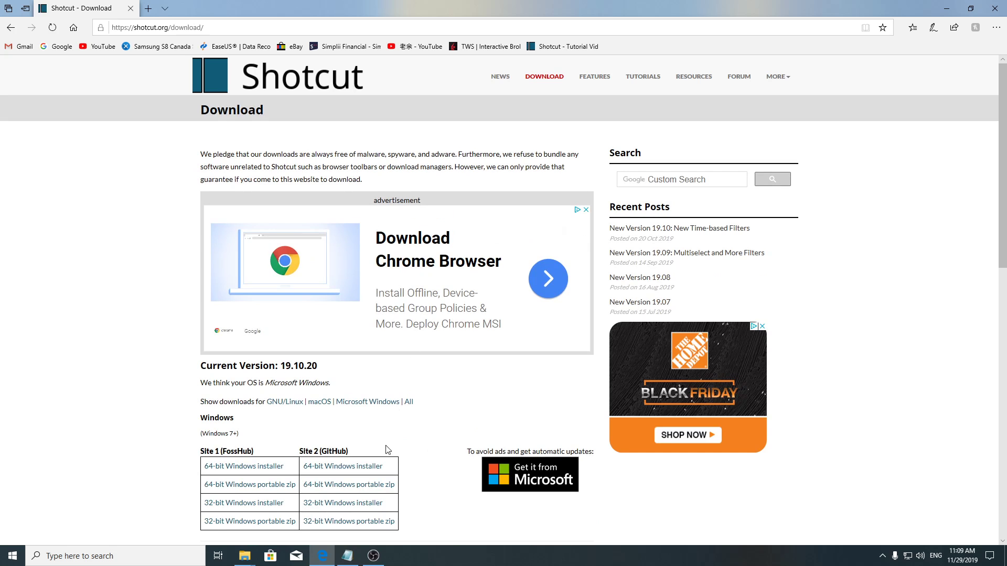
scroll(444, 447, down, 4)
click(334, 250)
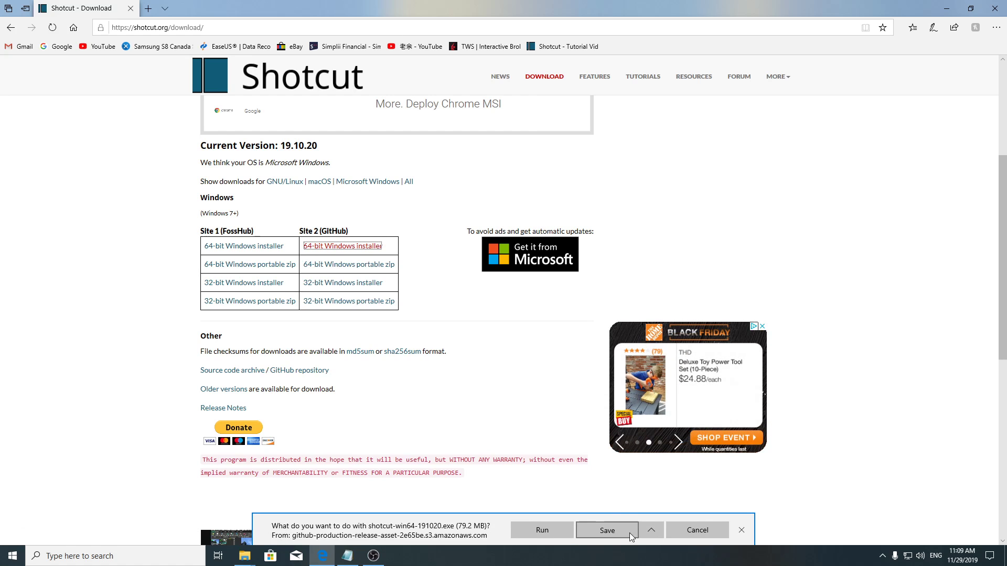
click(741, 531)
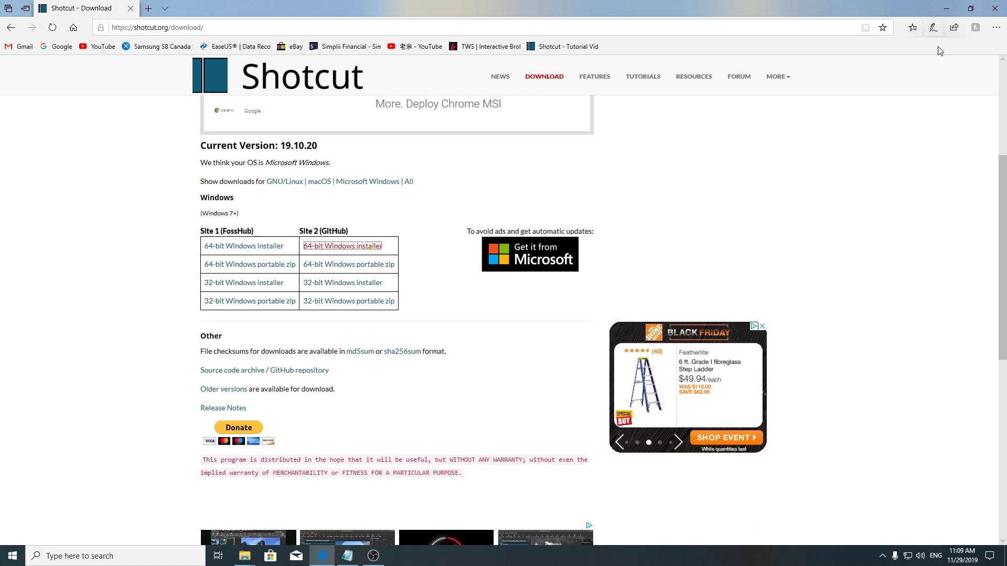
Minimize the browser, open the Downloads folder and run the shotcut-win64-191020 (1).exe installer.
click(948, 8)
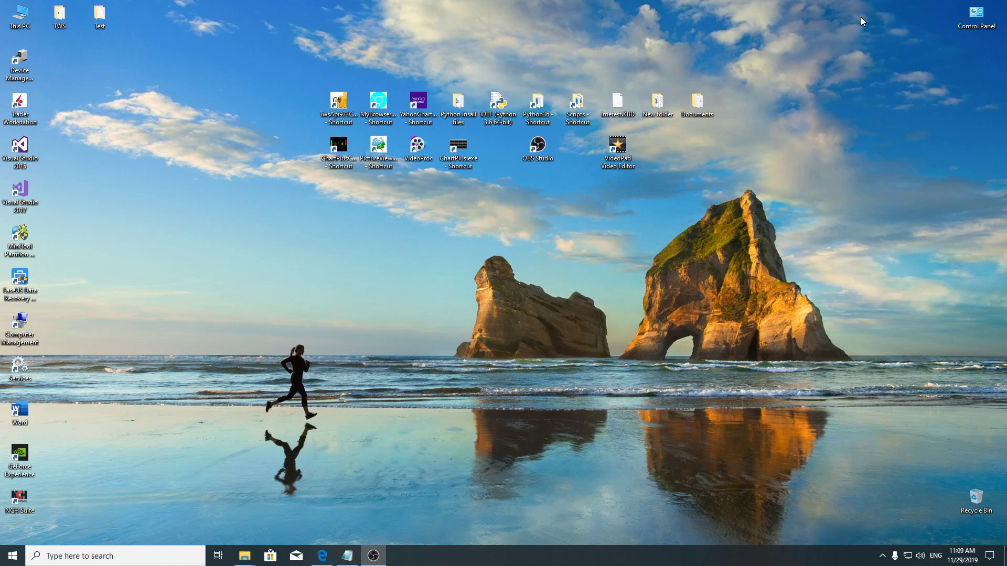
double_click(19, 15)
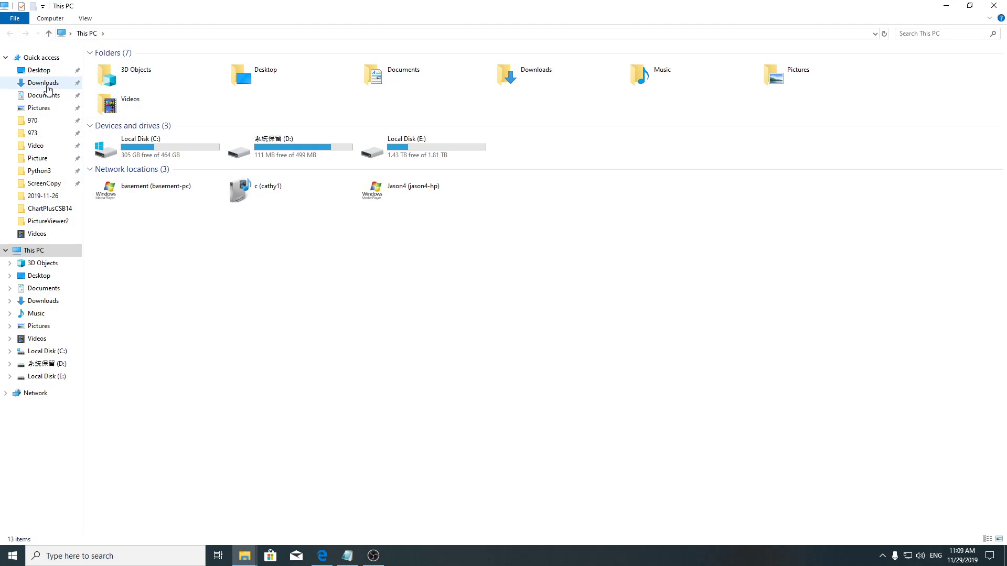
click(45, 84)
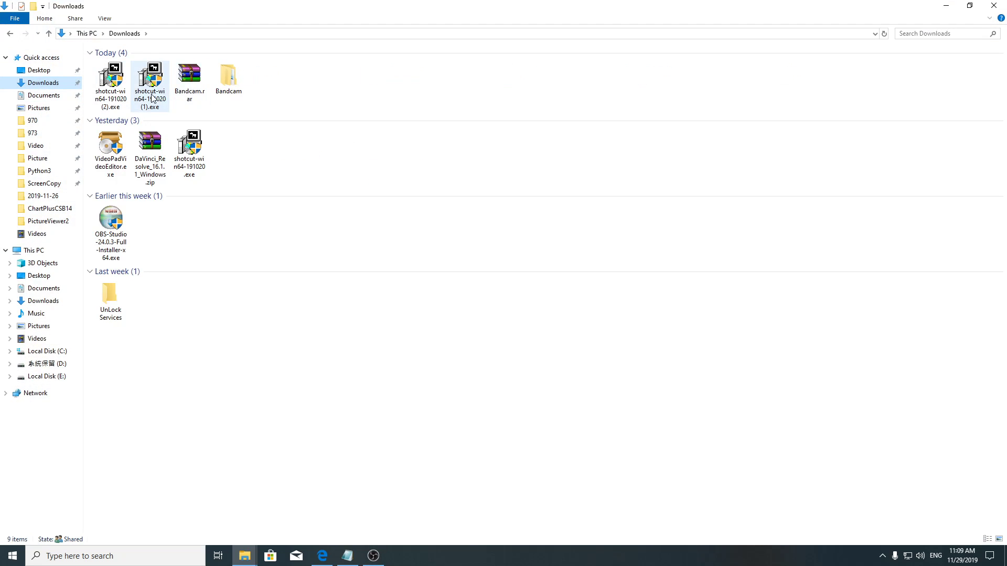
double_click(152, 80)
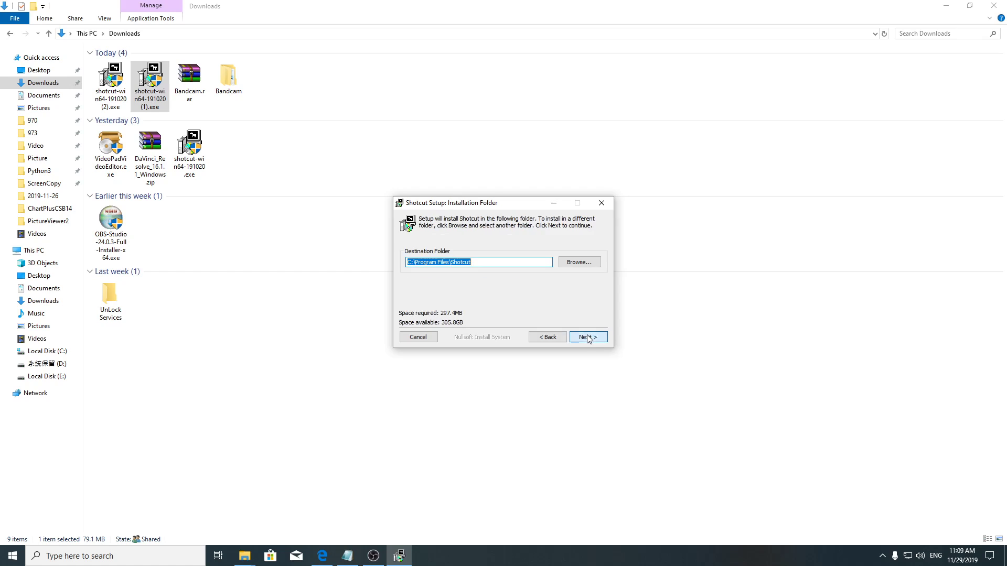
Install Shotcut into C:\Program Files\Shotcut with Remove Shotcut Settings From Registry also ticked, then close the setup.
click(587, 336)
click(587, 337)
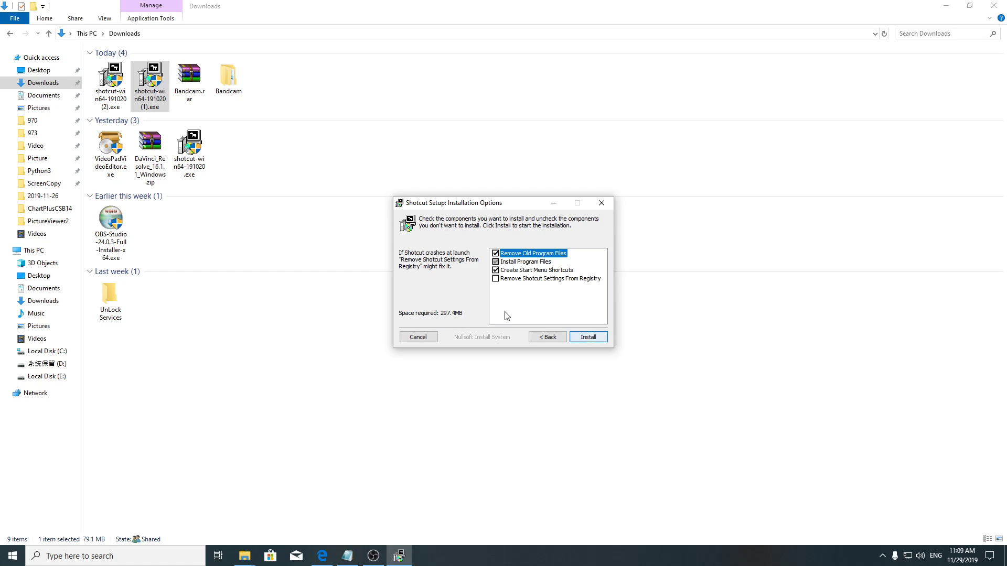
click(497, 279)
click(585, 336)
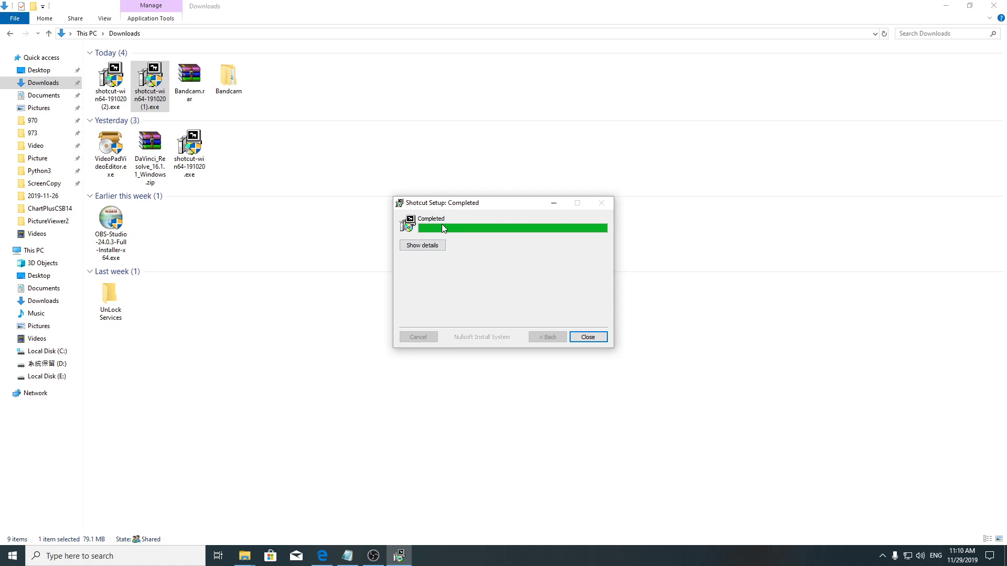
click(588, 337)
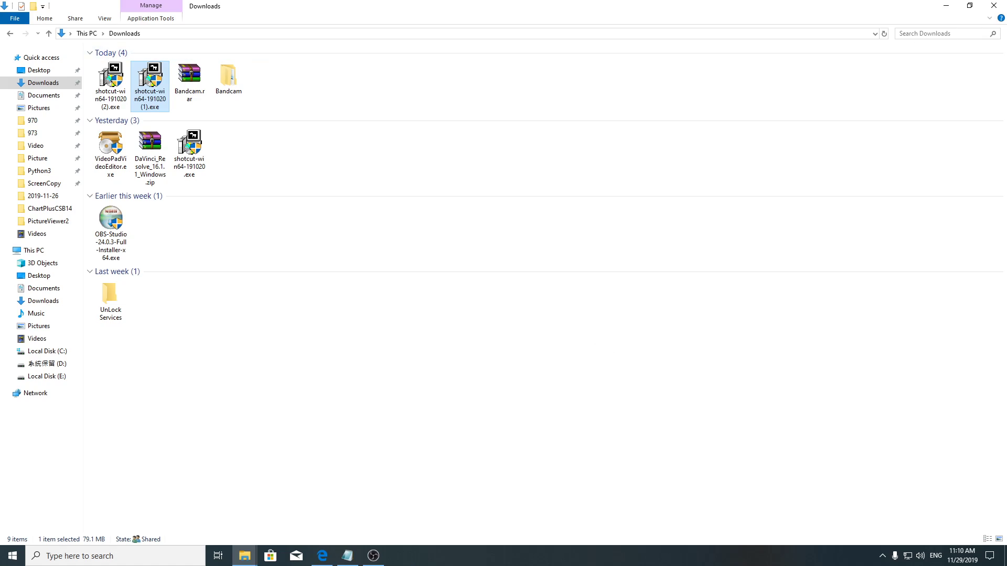
Close the folder window and open the file location of the Shotcut entry in the Start menu.
click(999, 7)
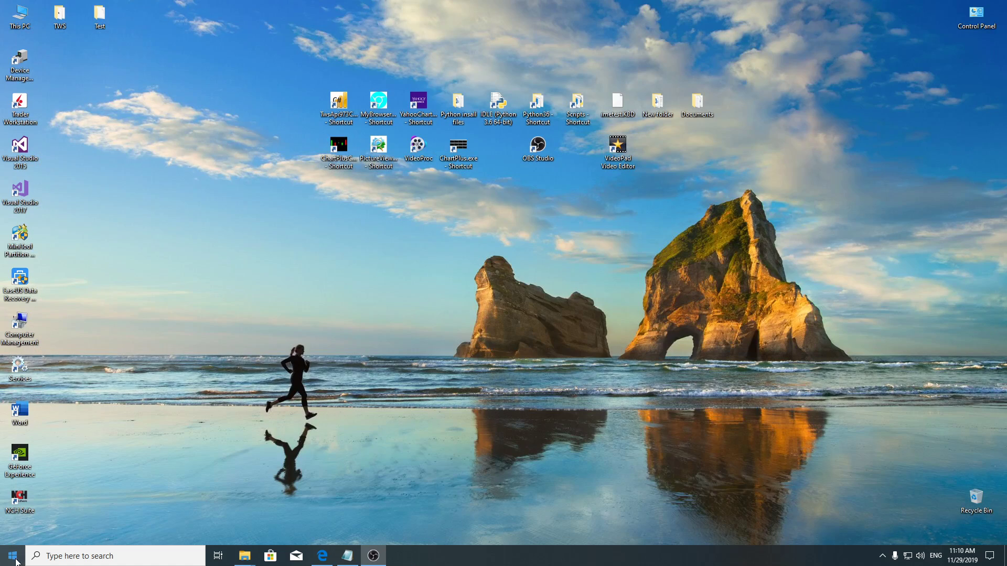
click(12, 555)
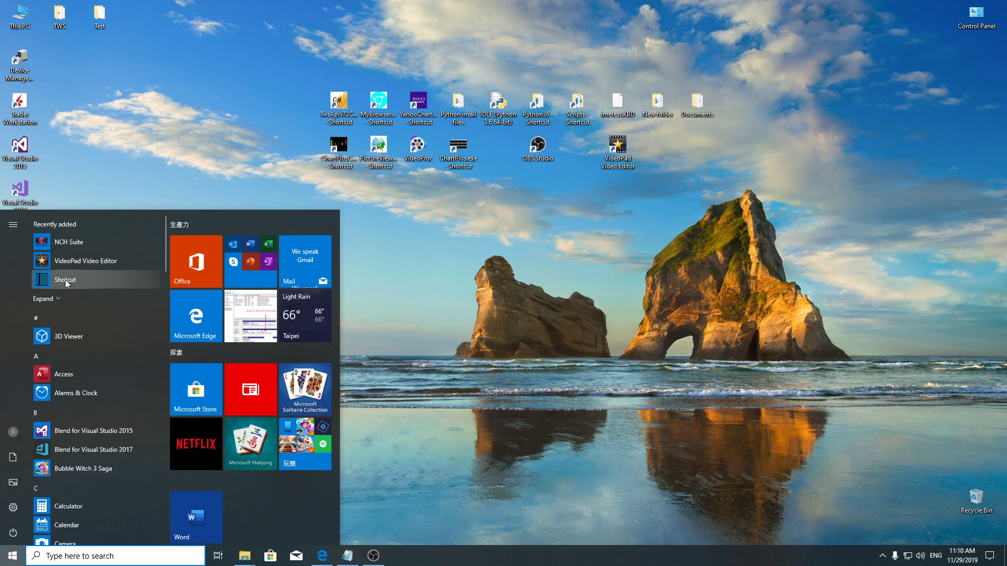
right_click(66, 283)
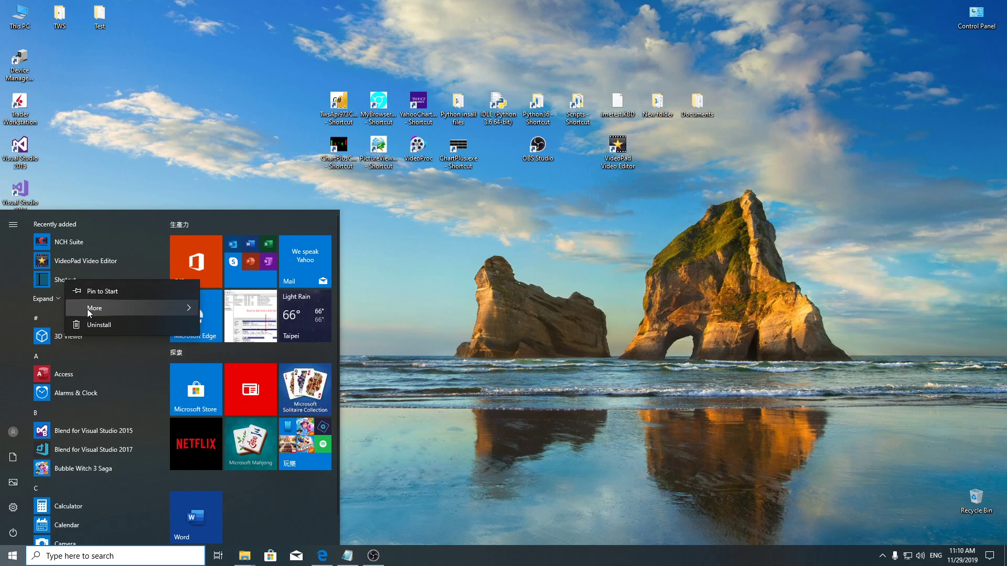
mouse_move(181, 315)
click(245, 345)
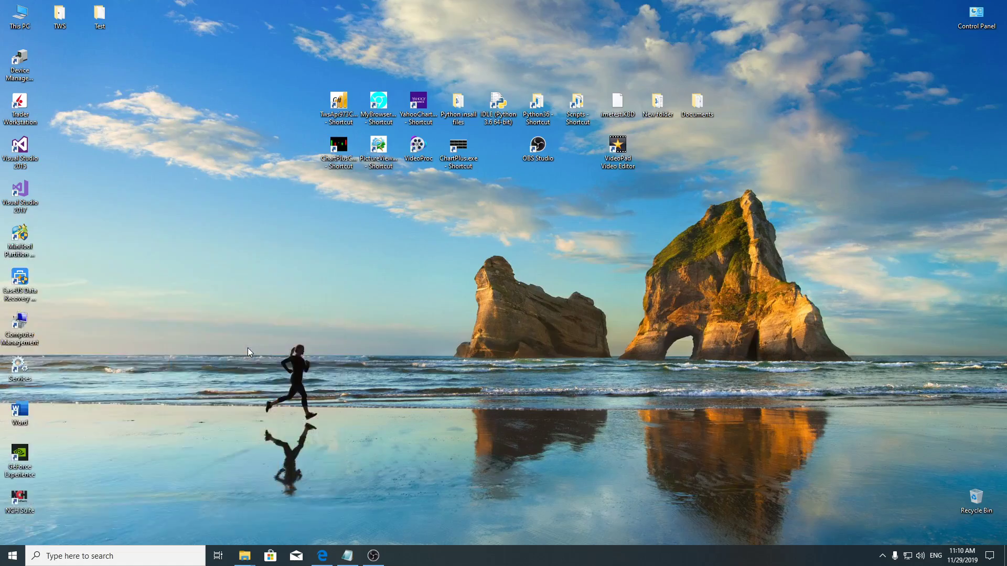
Send the Shotcut shortcut to the desktop as a new desktop shortcut.
right_click(119, 418)
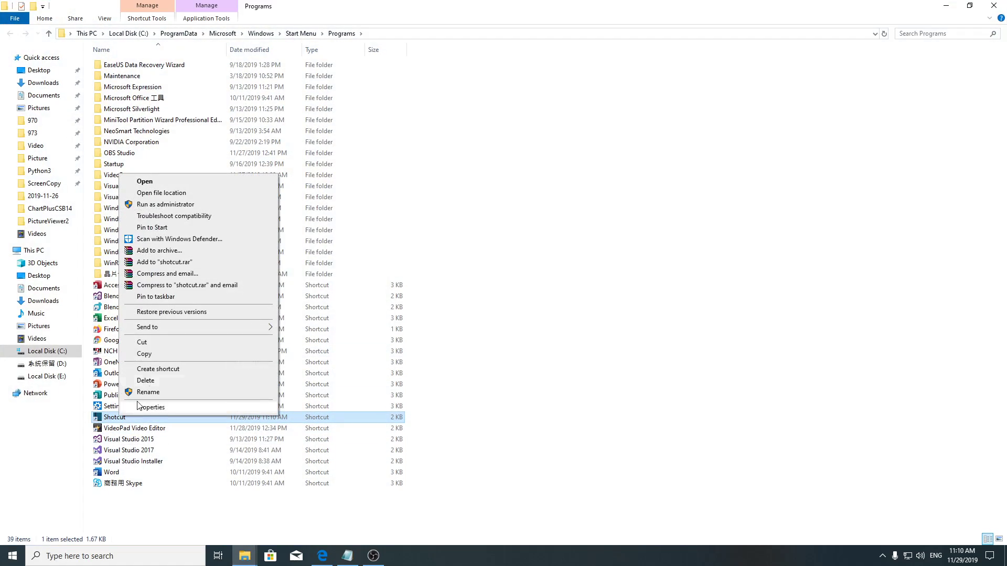
mouse_move(155, 329)
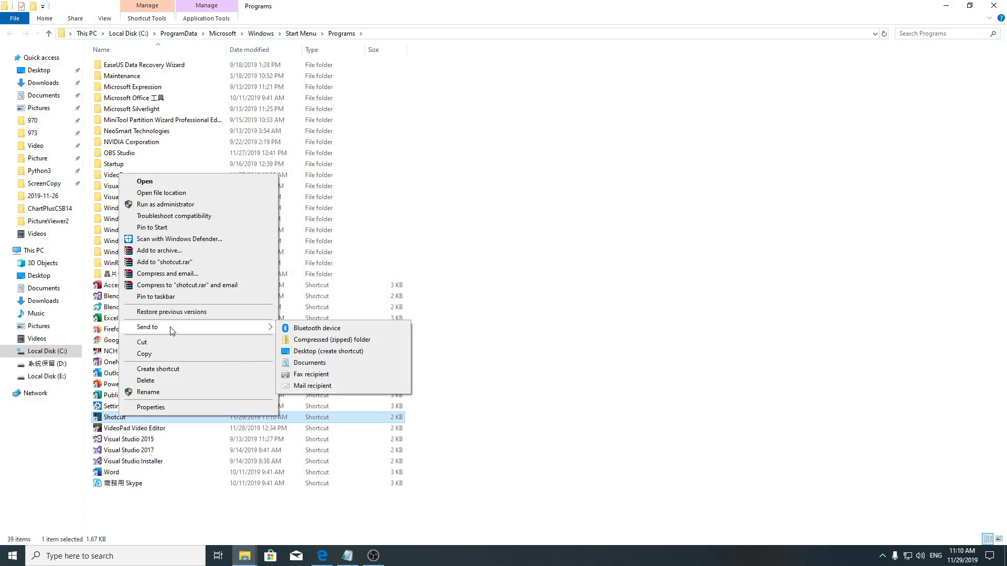
click(317, 356)
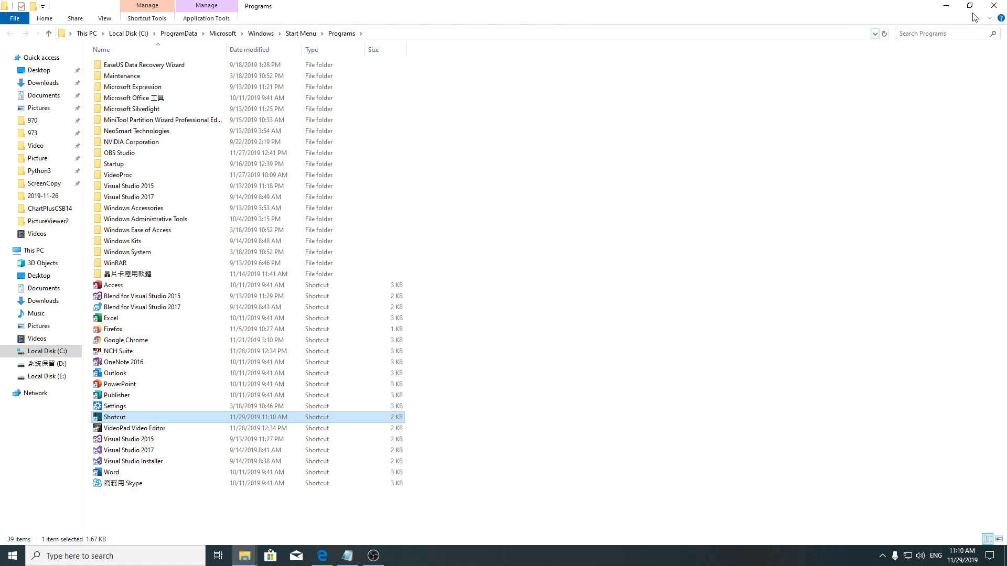
Move the Shotcut desktop shortcut beside the other icons, launch Shotcut and maximize its window.
click(999, 9)
drag(56, 57, 499, 150)
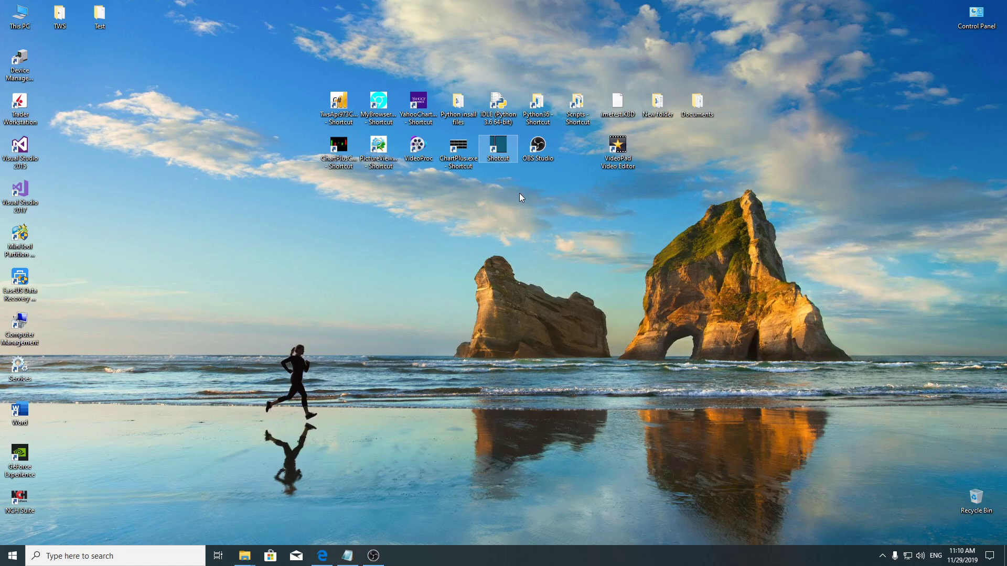
double_click(504, 150)
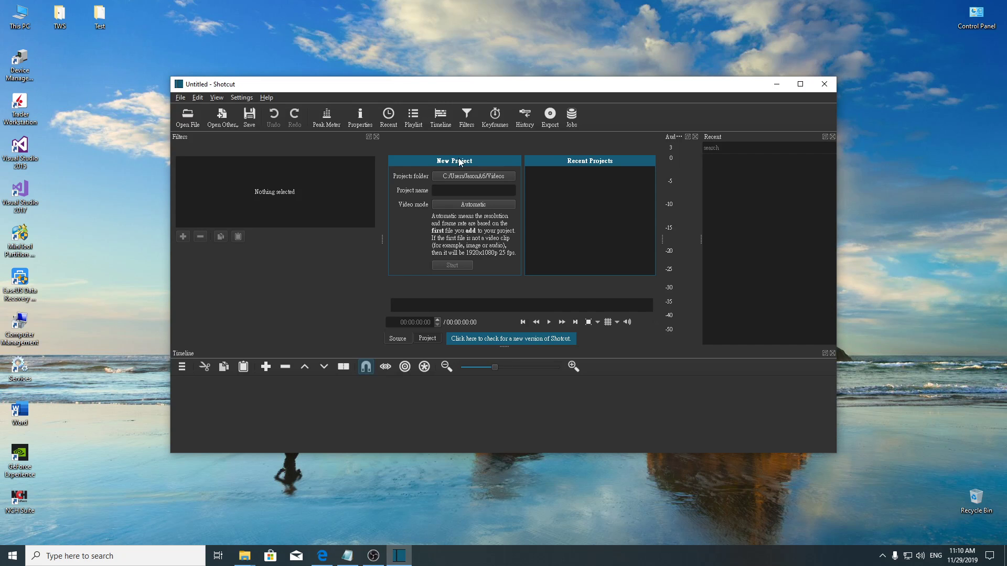
click(800, 84)
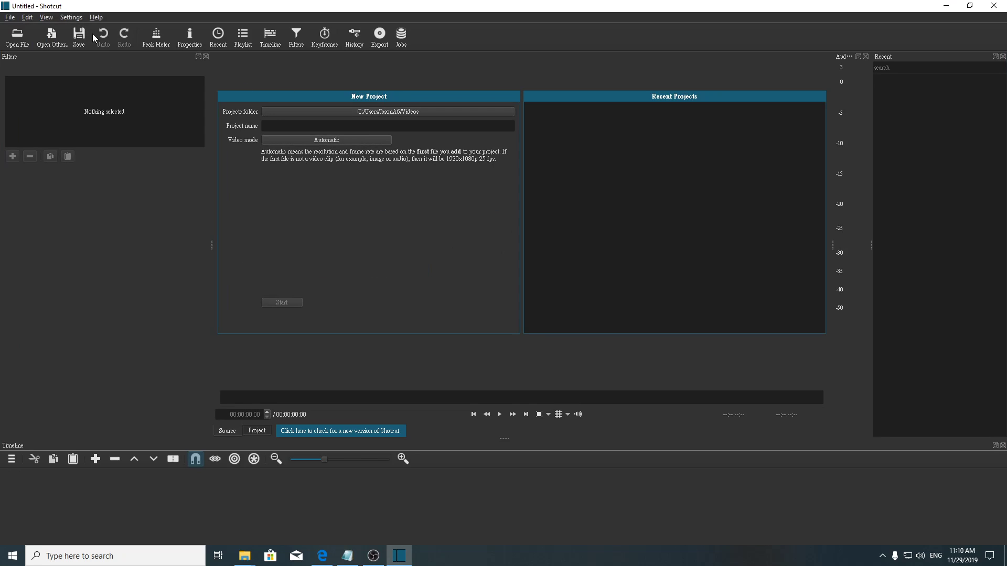
Restore Shotcut's default layout and maximize the window again.
click(73, 20)
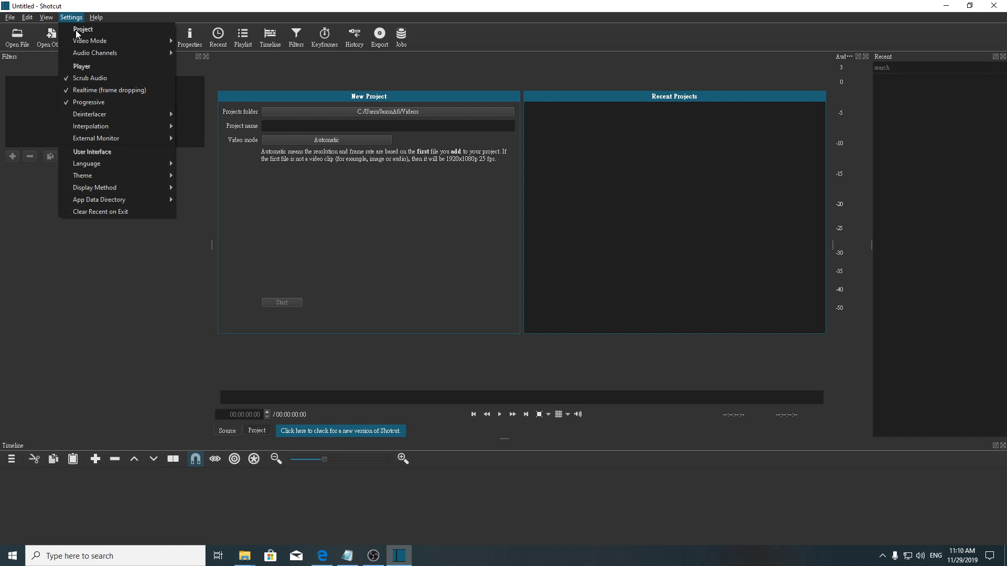
mouse_move(40, 21)
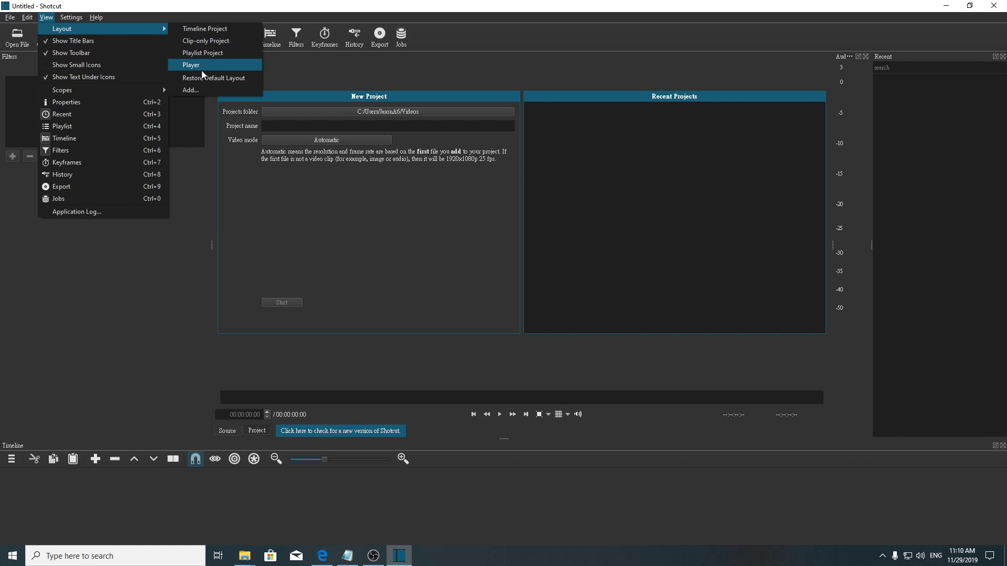
click(200, 78)
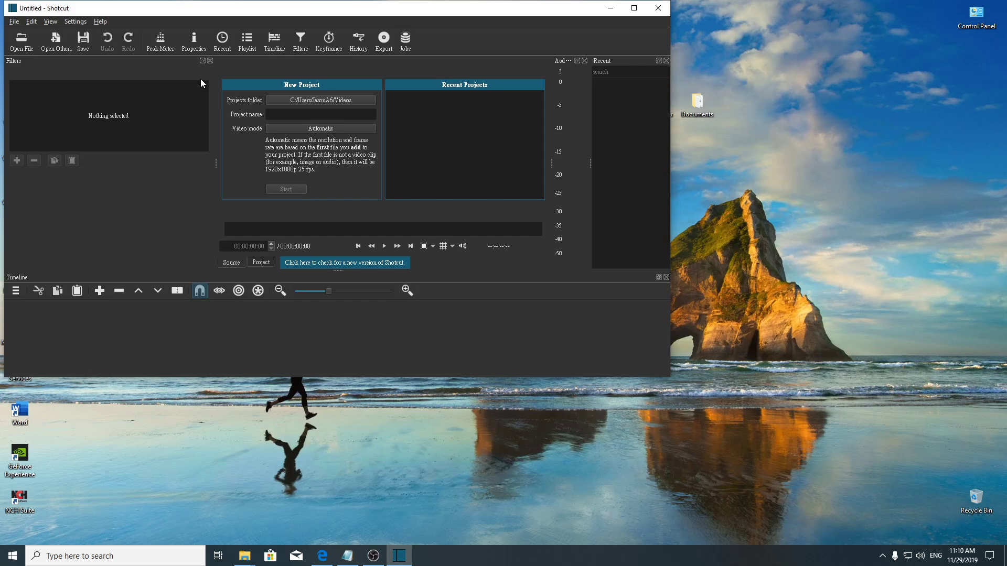
click(633, 8)
Set the new project's projects folder to C:\ScreenCopy.
click(383, 113)
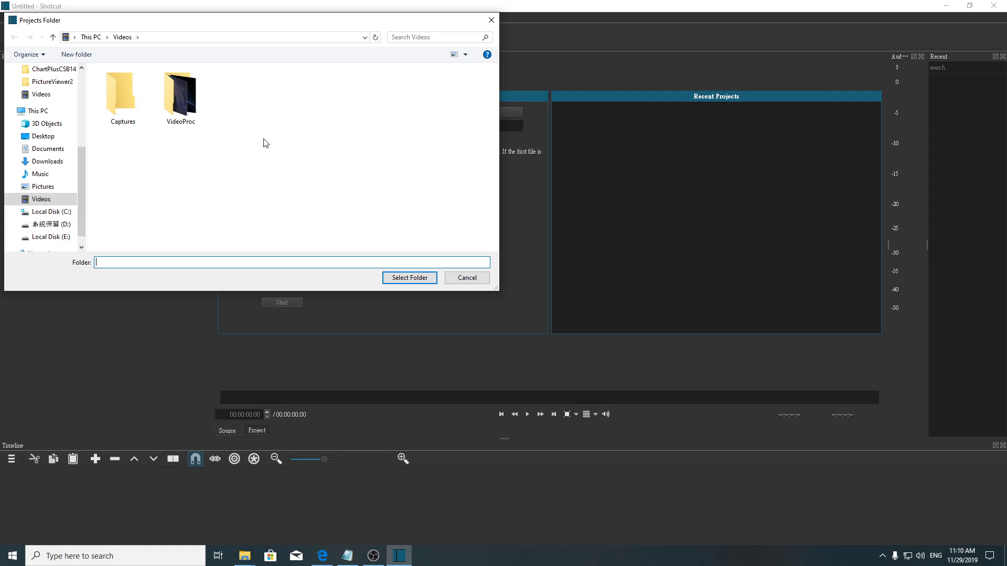
drag(81, 166, 79, 115)
click(57, 147)
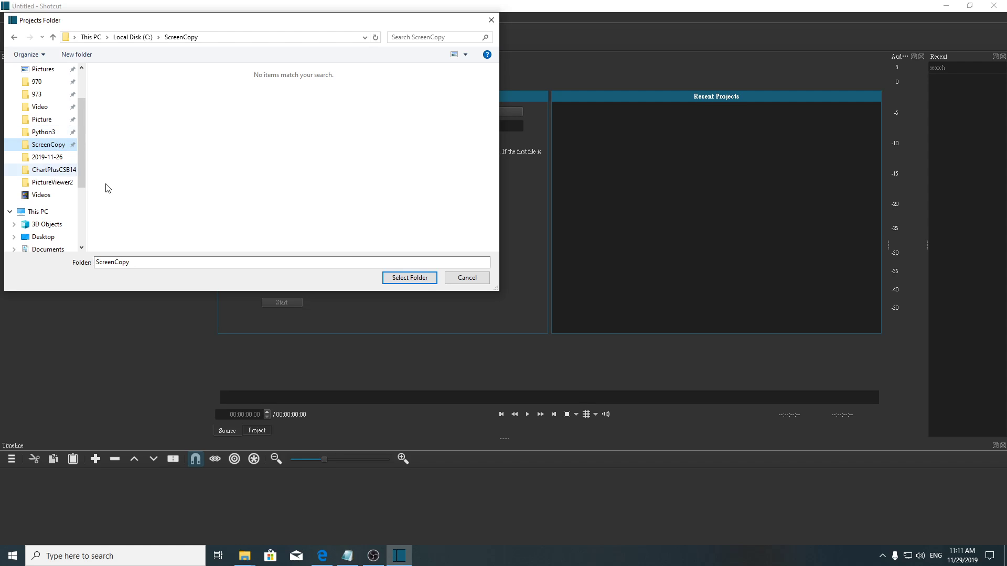
click(420, 281)
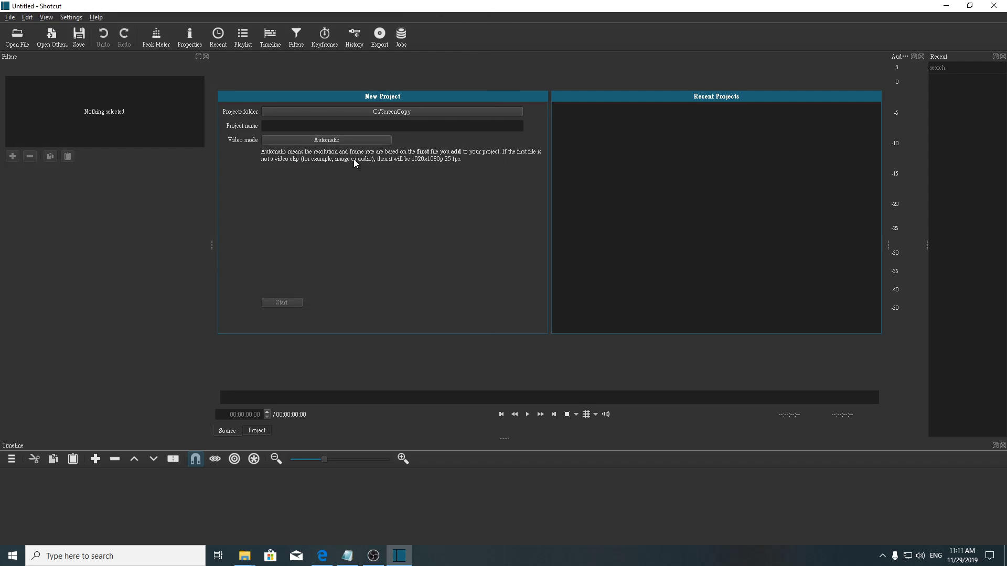
Name the project MyTest and start it.
click(285, 126)
click(278, 303)
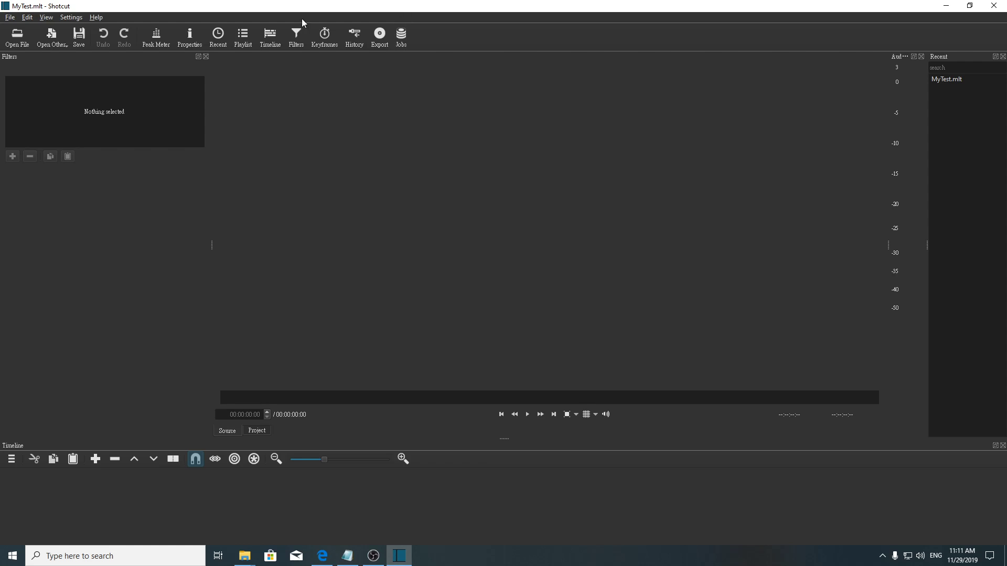
Open the 2019-11-26 screen-recording .mp4 file from the ScreenCopy folder.
click(17, 37)
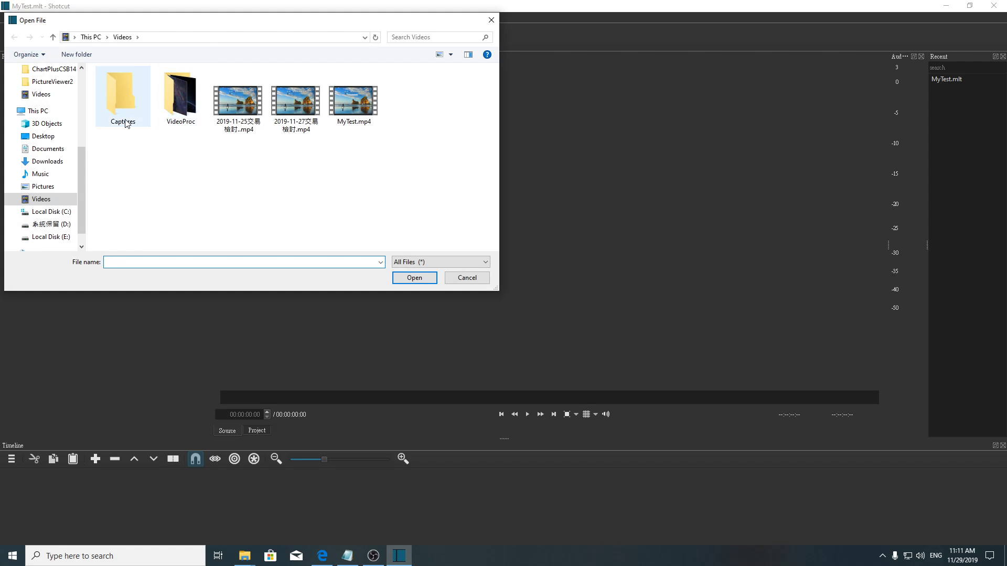
drag(81, 165, 77, 128)
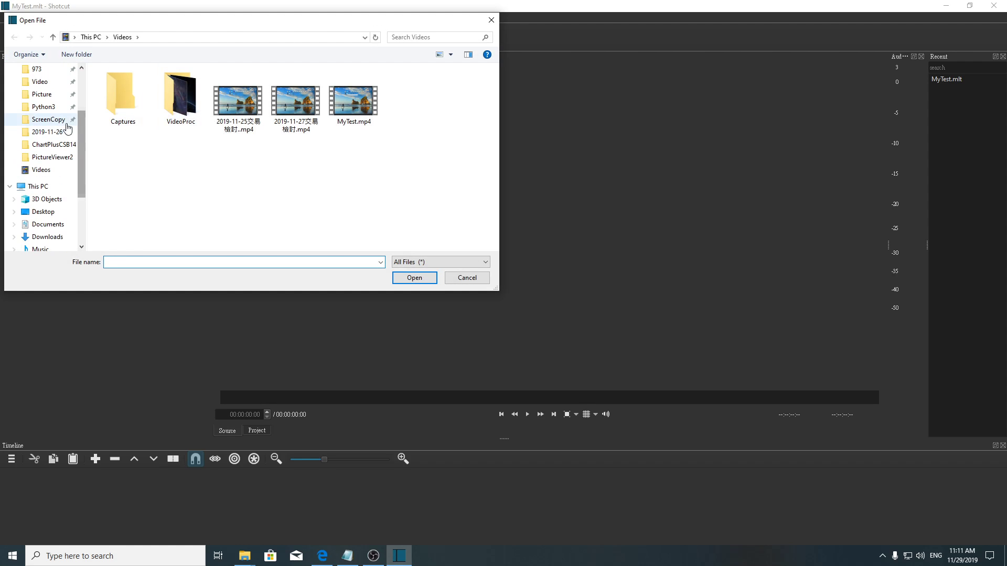
click(62, 124)
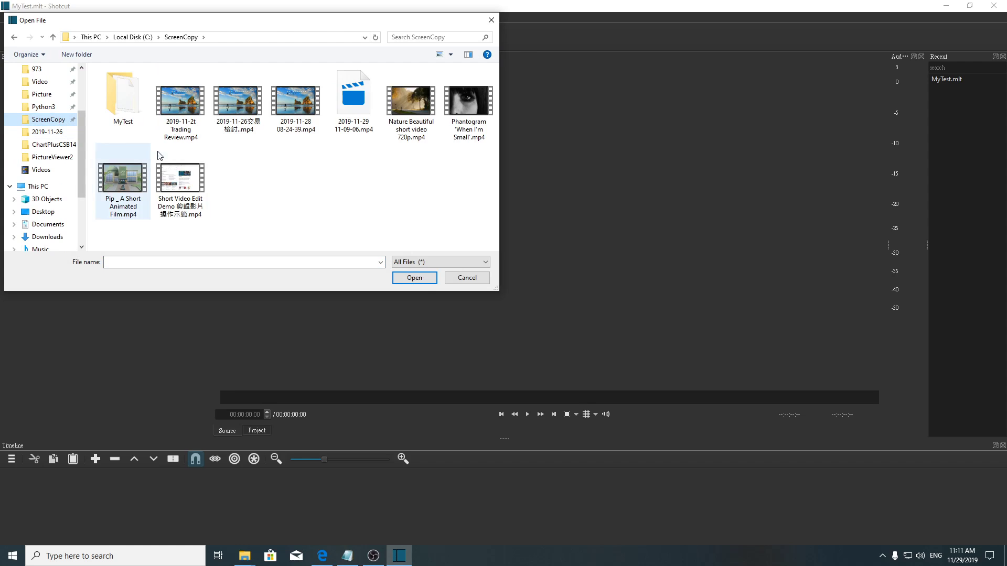
click(231, 125)
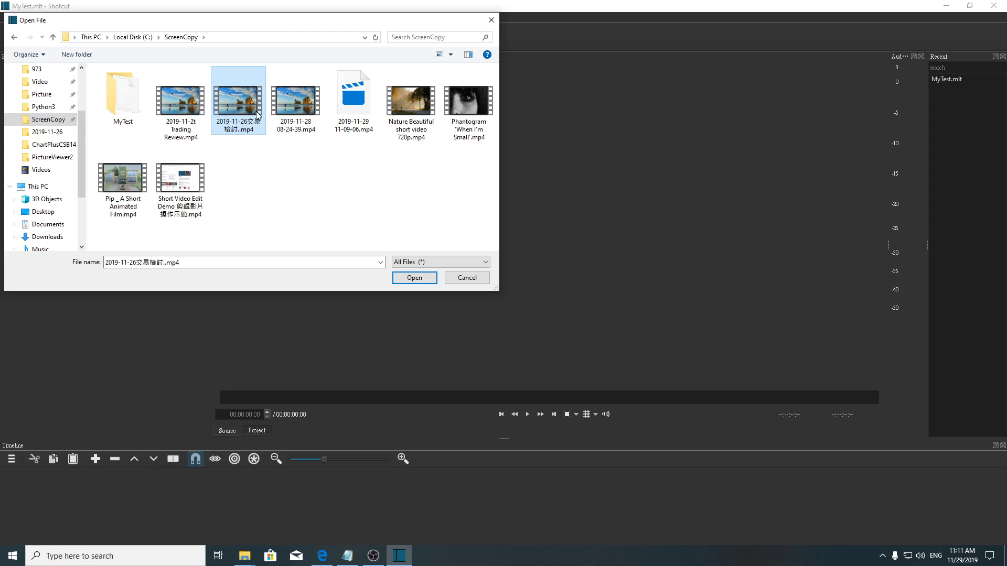
click(413, 278)
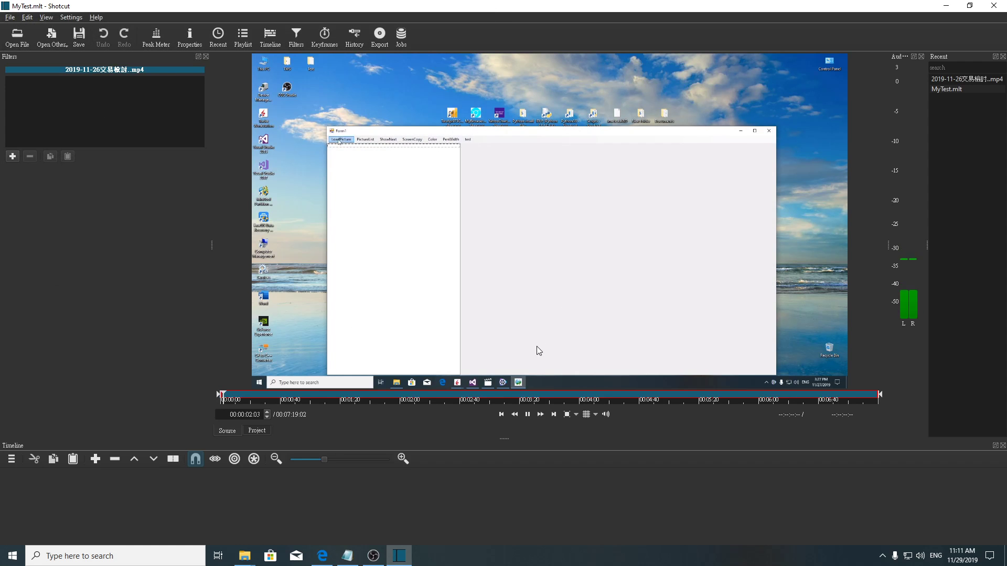
Add the opened screen recording clip to the timeline track.
click(526, 415)
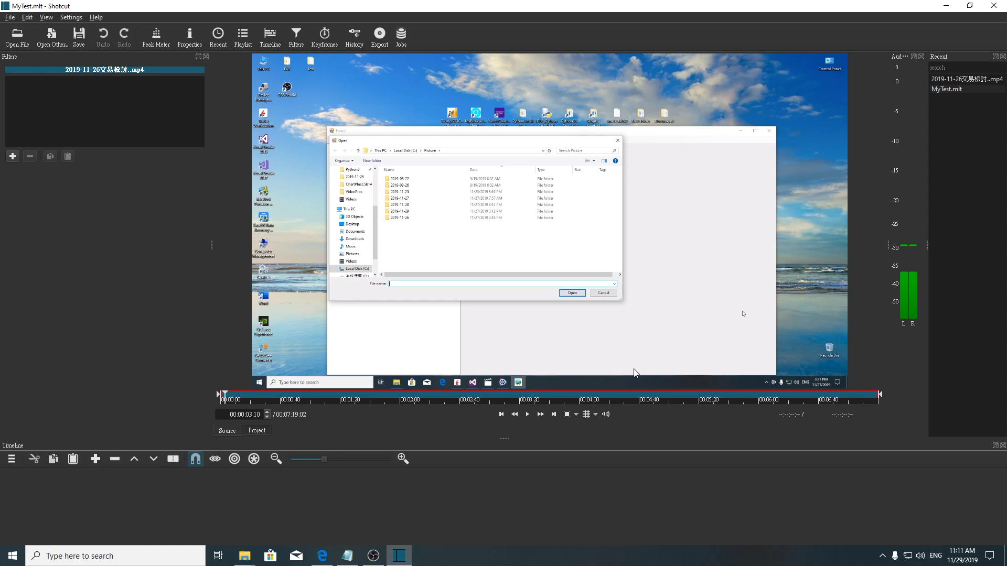
drag(725, 212, 610, 468)
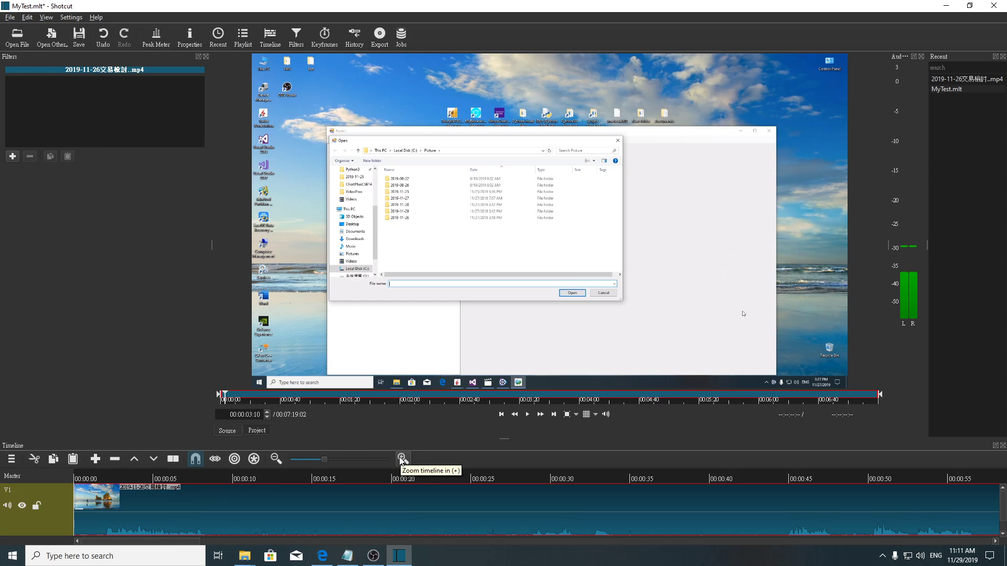
Split the clip on the timeline at about 6:31, just before its ending.
click(277, 459)
click(276, 459)
click(276, 459)
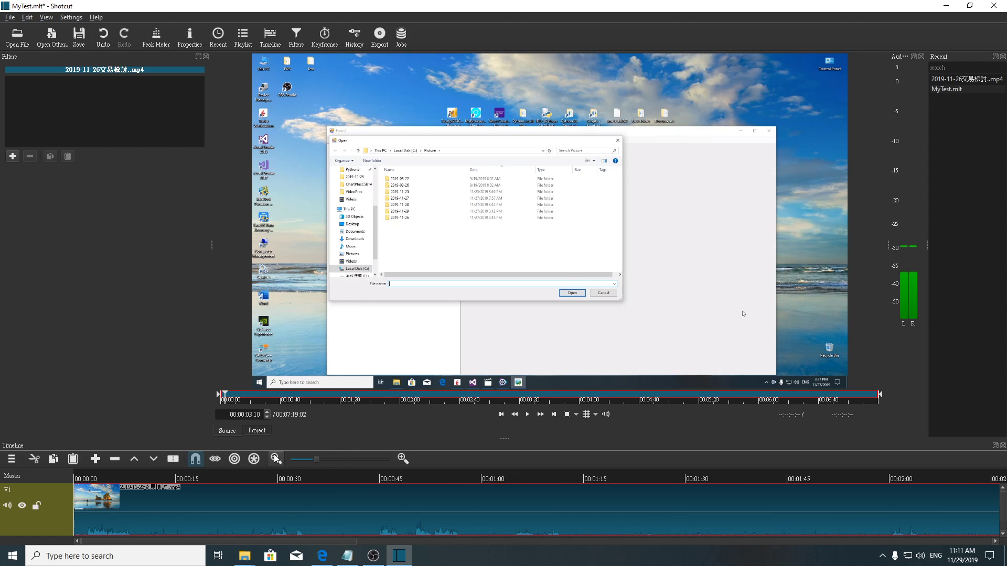
click(277, 460)
click(276, 459)
click(276, 459)
click(276, 459)
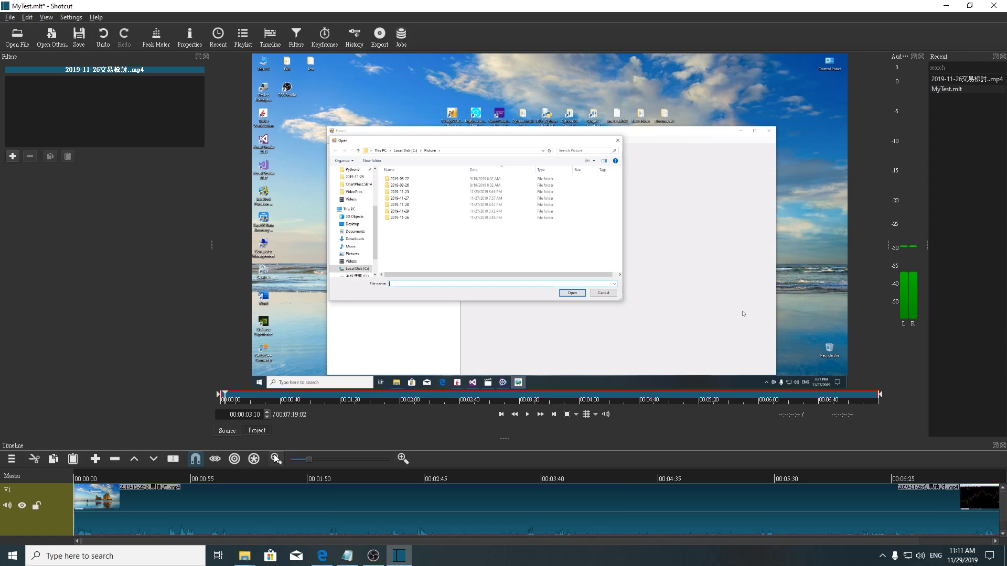
click(276, 459)
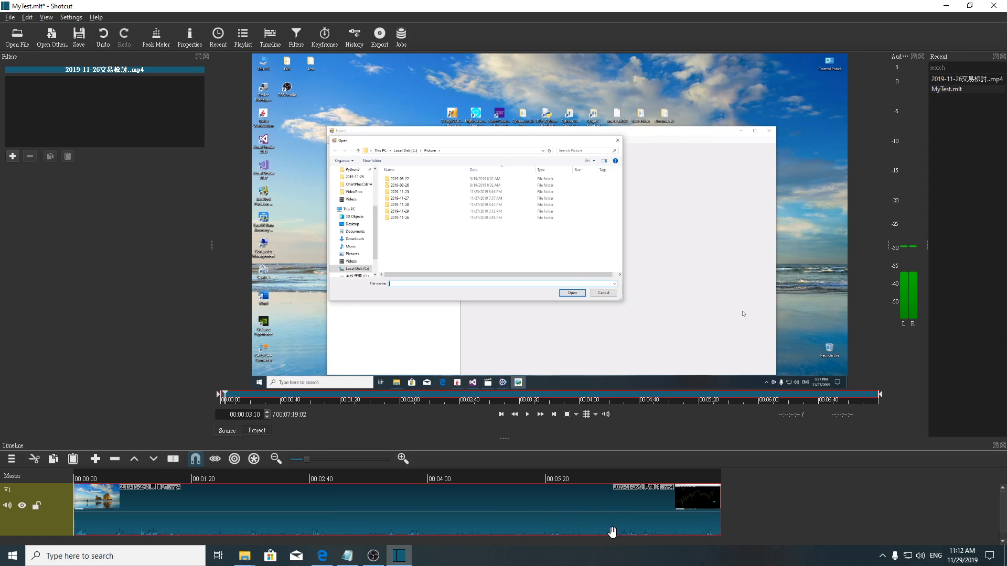
click(644, 477)
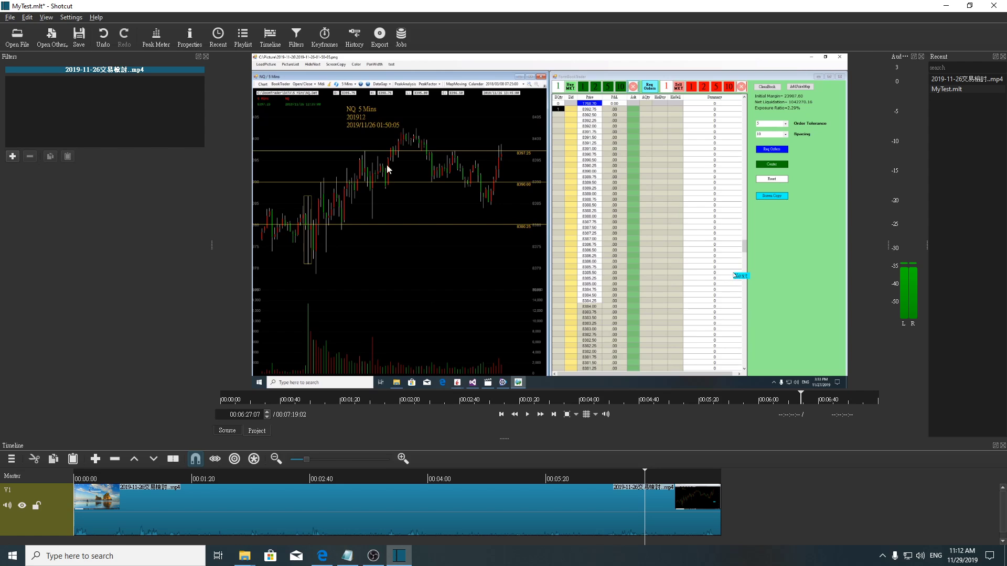
click(528, 417)
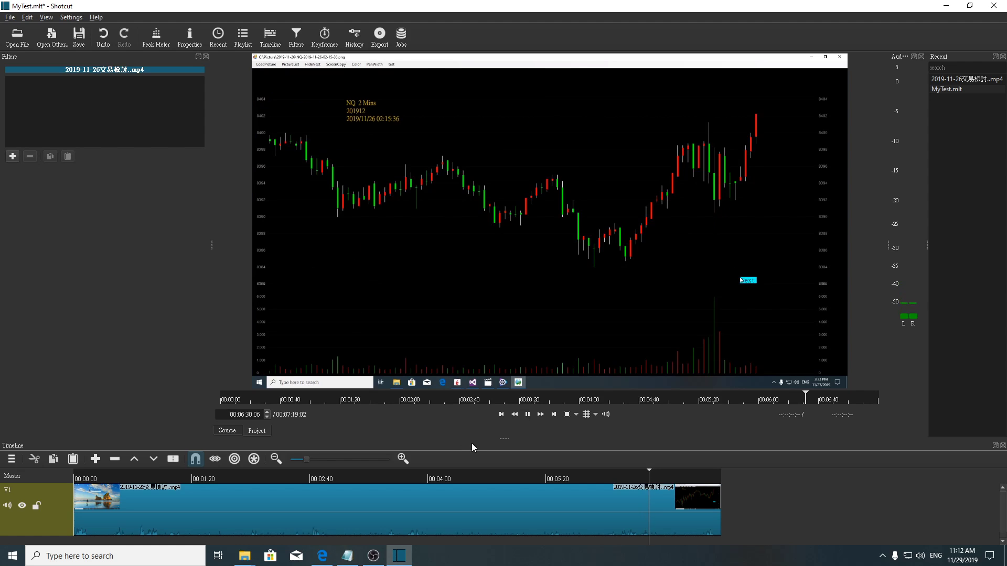
click(528, 414)
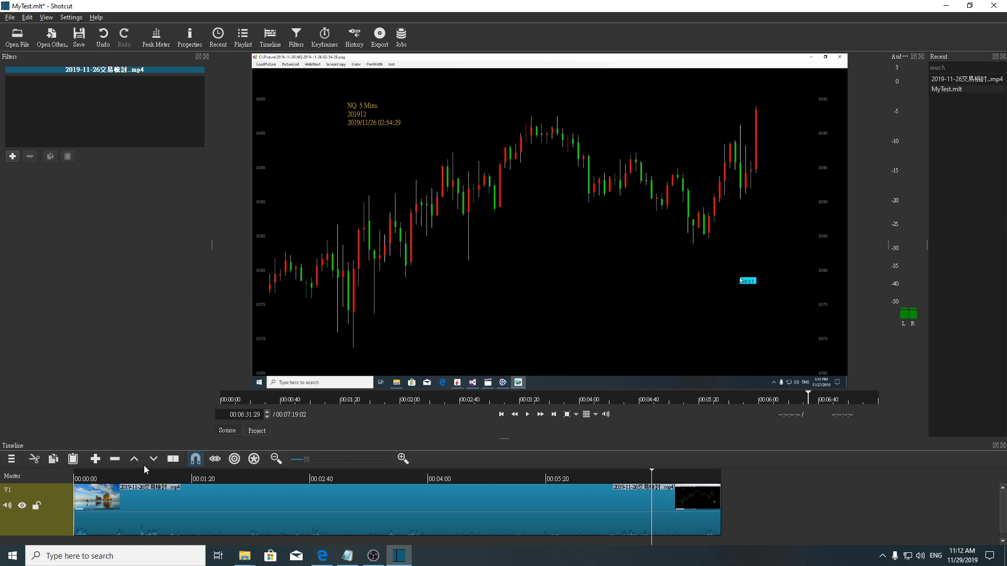
click(172, 460)
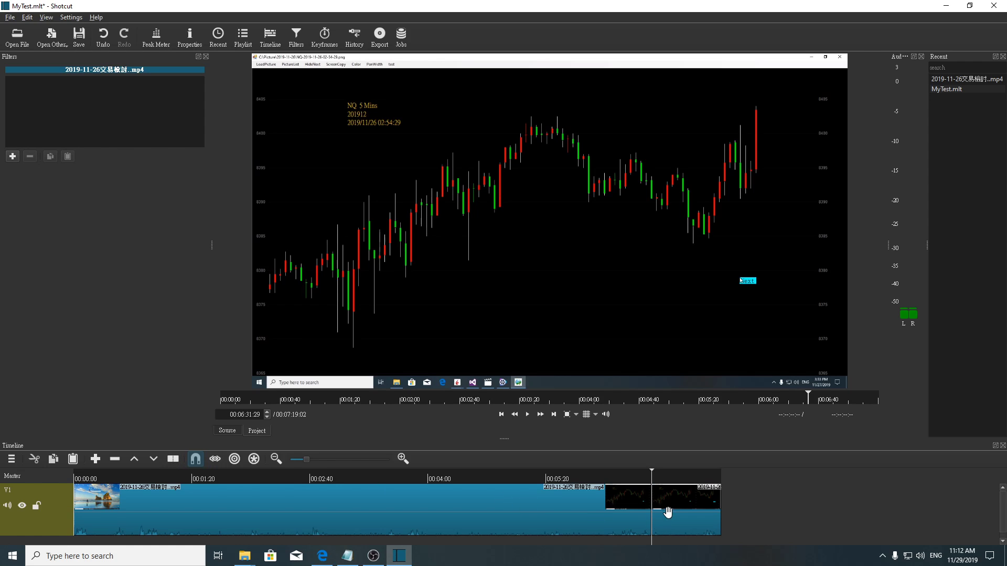
Remove the trailing segment after the split and play back the timeline's new ending.
drag(716, 515, 745, 509)
right_click(746, 508)
click(766, 499)
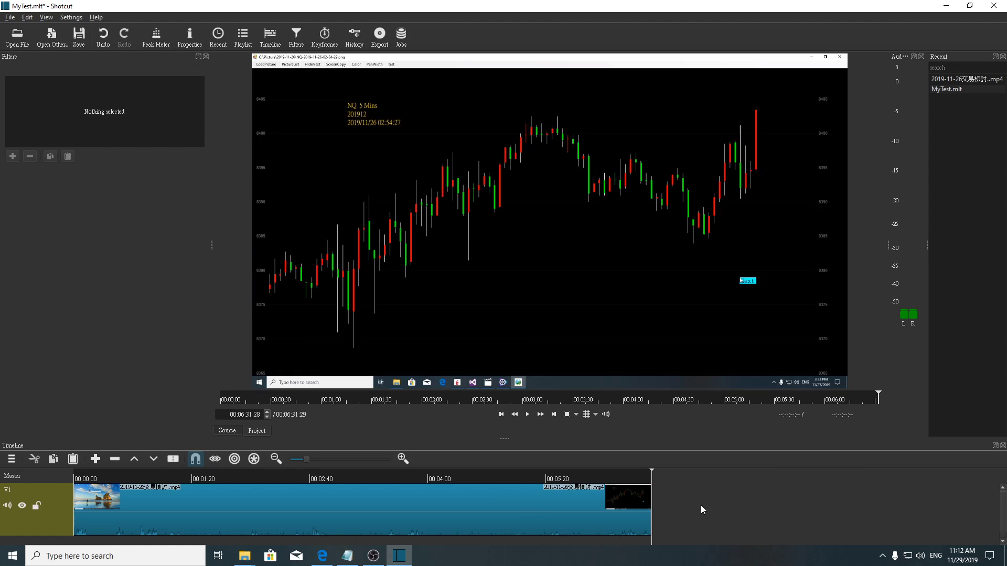
click(638, 478)
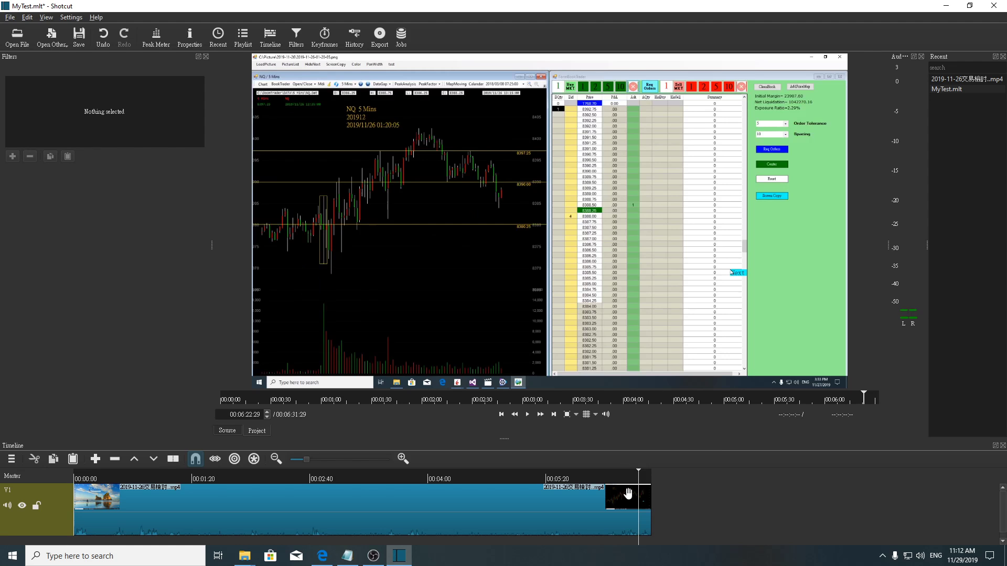
click(525, 416)
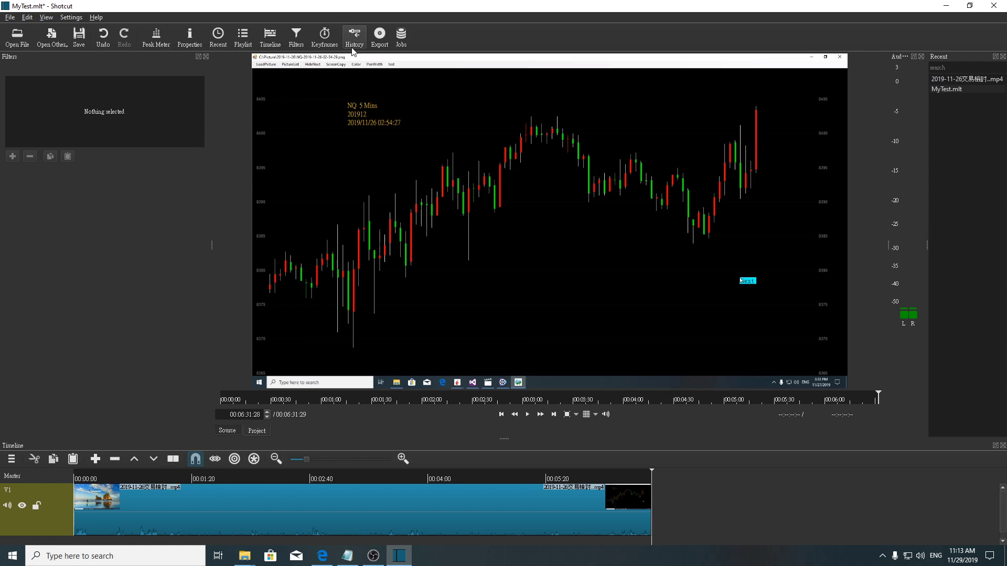
Choose the YouTube export preset and enable hardware encoding with the hevc_nvenc encoder.
click(378, 40)
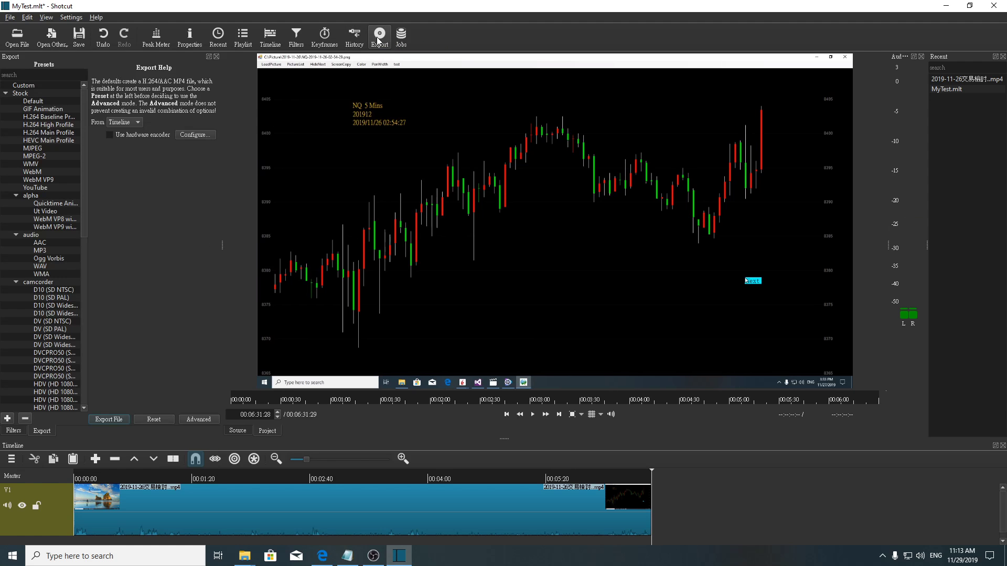
click(38, 188)
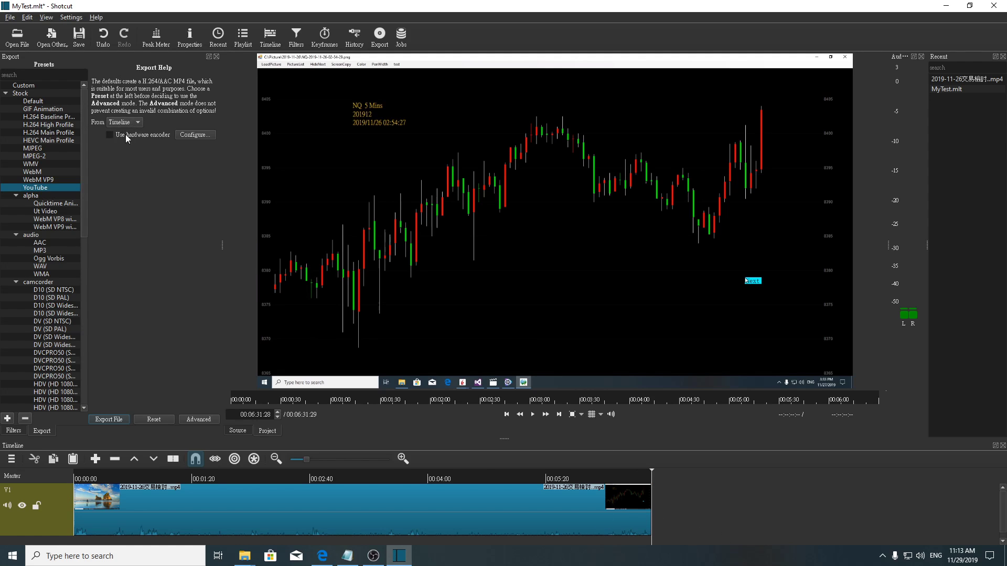
click(195, 135)
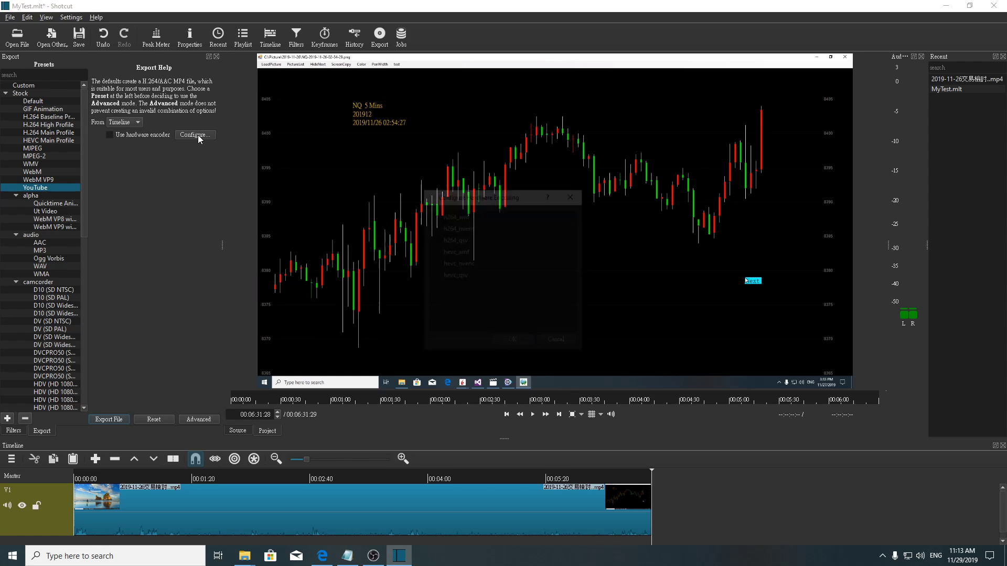
click(435, 264)
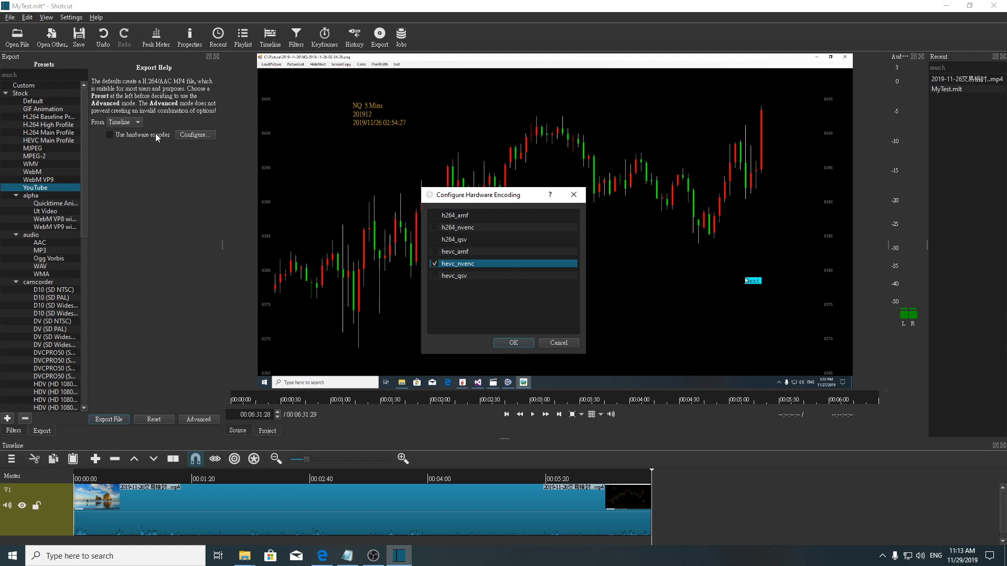
click(107, 134)
click(513, 343)
click(111, 134)
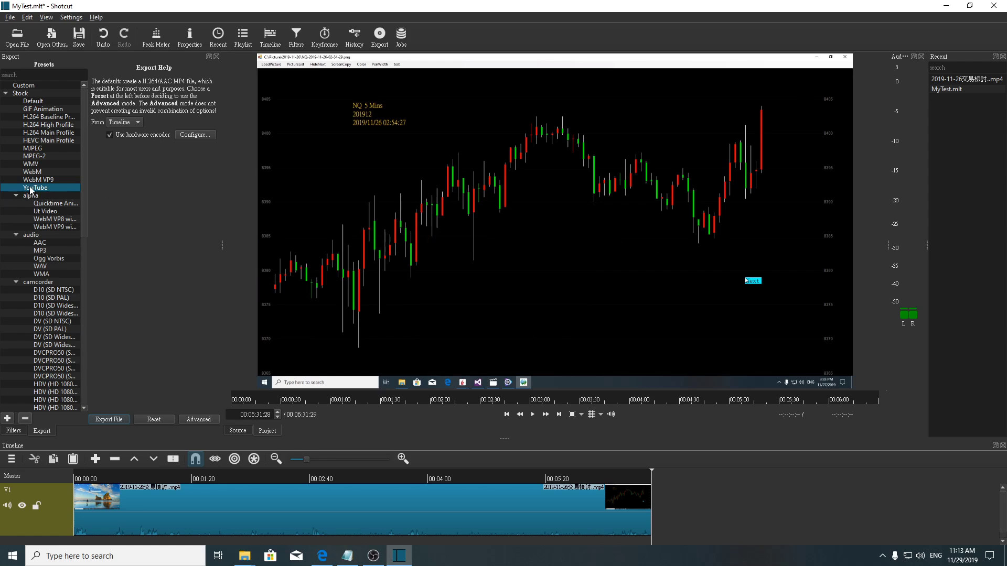
Export the timeline as MyTest.mp4 into the ScreenCopy folder.
click(195, 418)
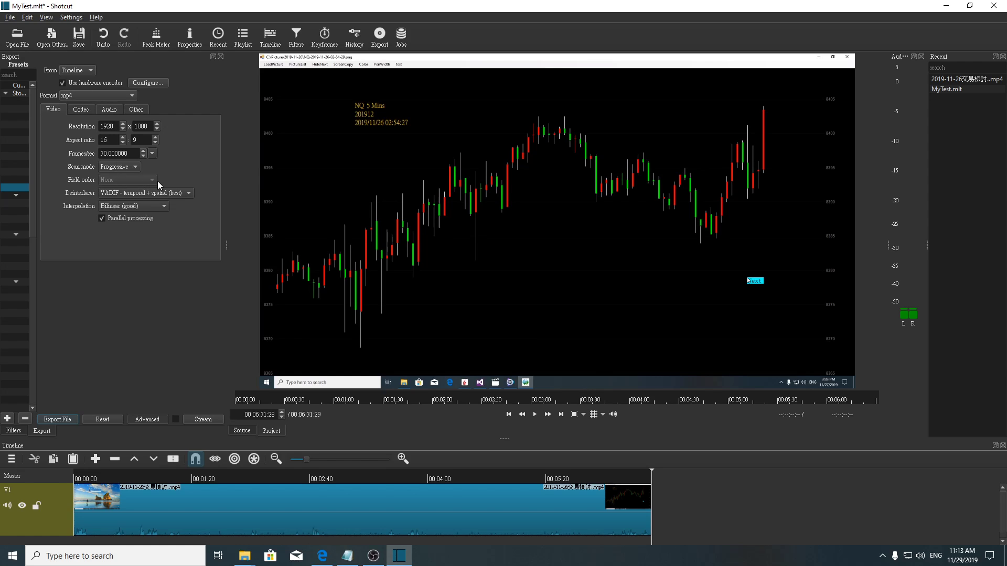
click(151, 421)
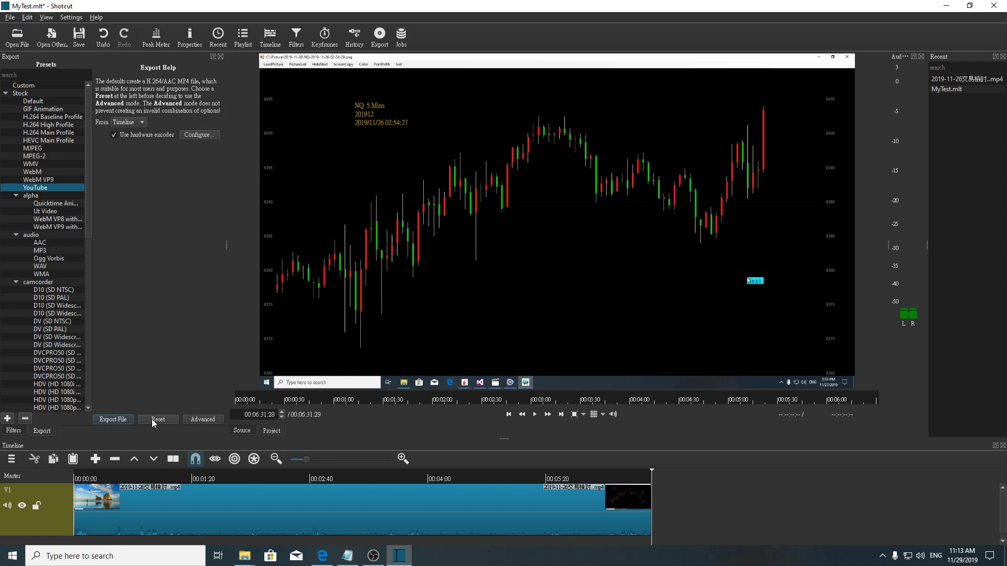
click(112, 419)
scroll(80, 165, up, 3)
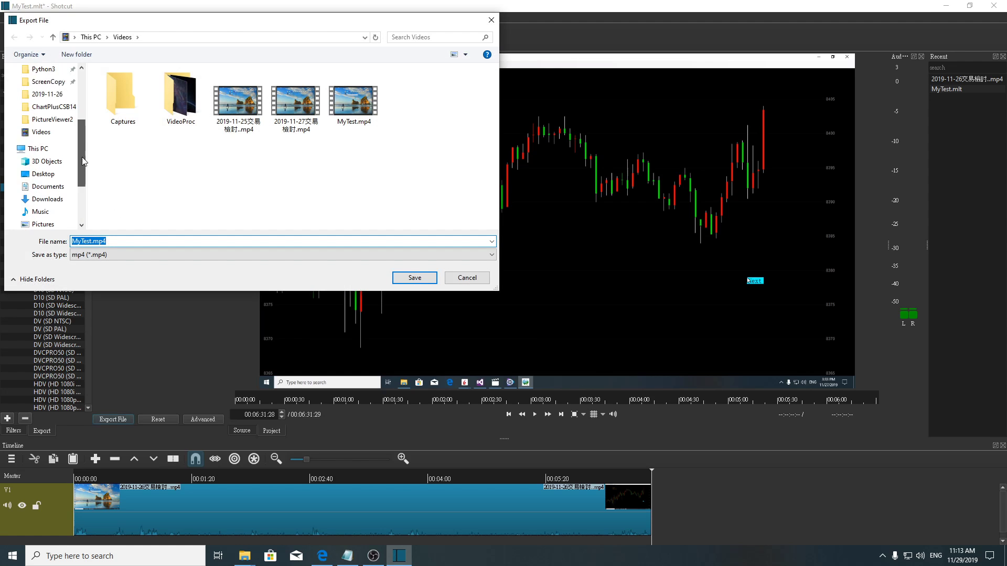
click(50, 145)
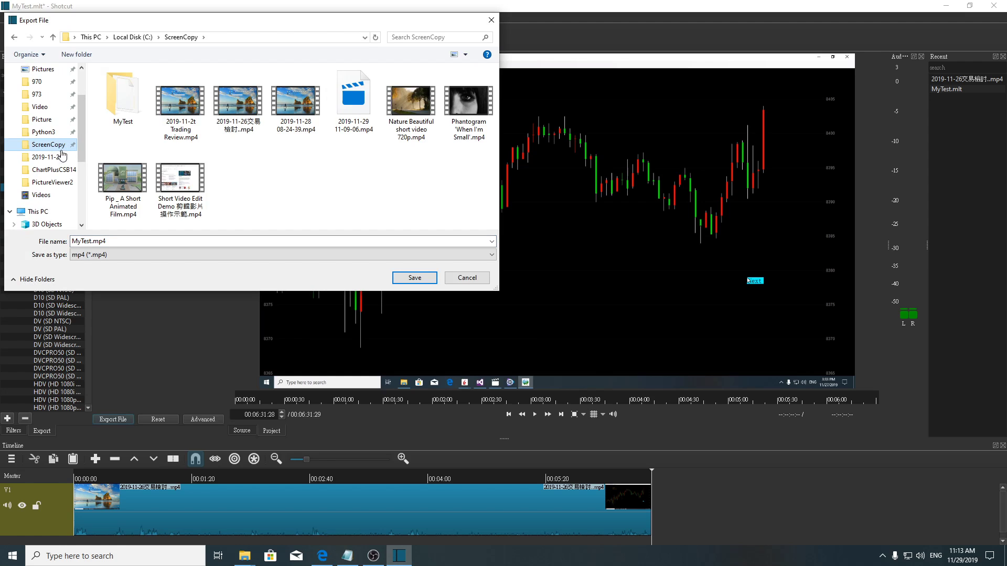
double_click(250, 238)
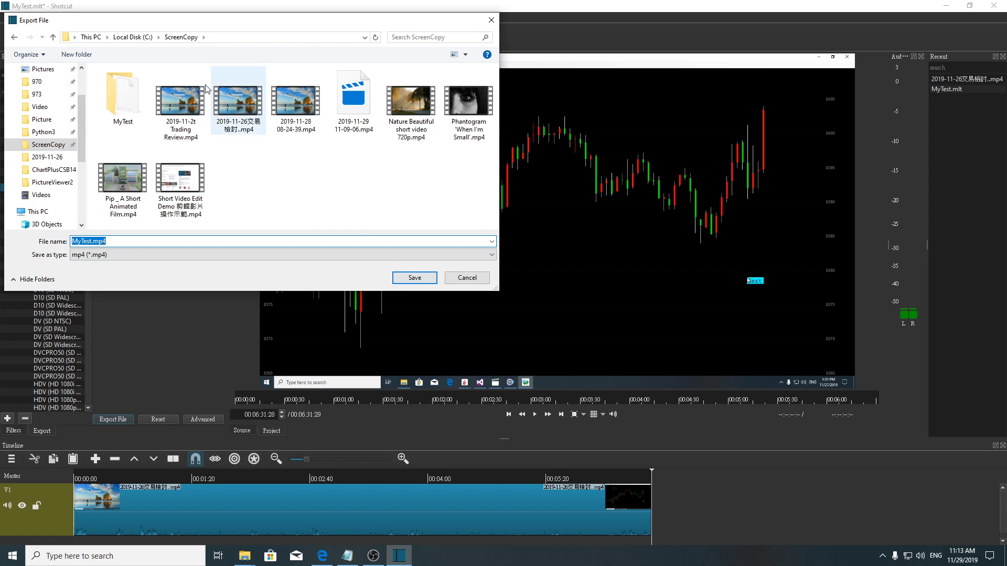
click(414, 279)
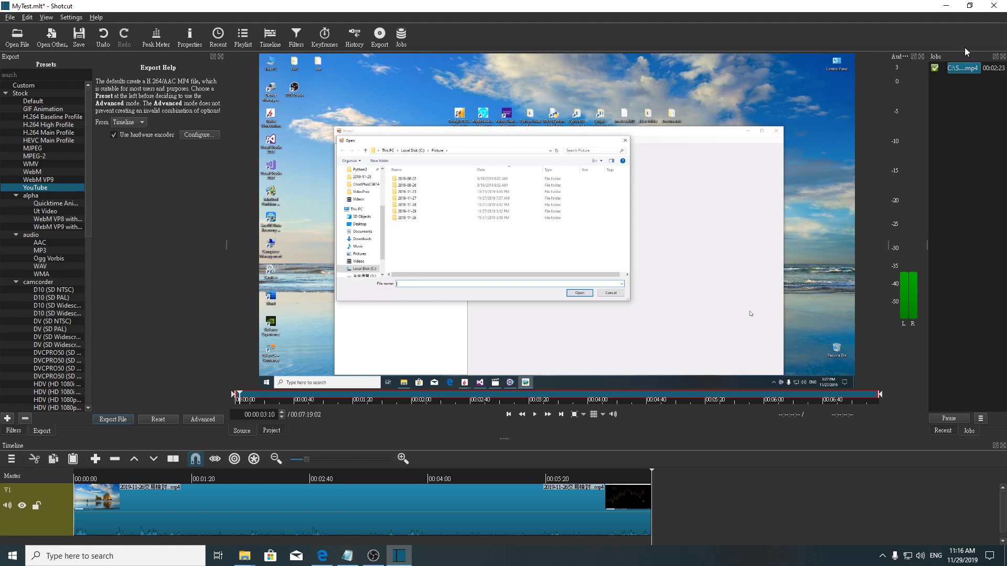
Open the exported MyTest.mp4 from the ScreenCopy folder in File Explorer.
click(946, 6)
double_click(20, 15)
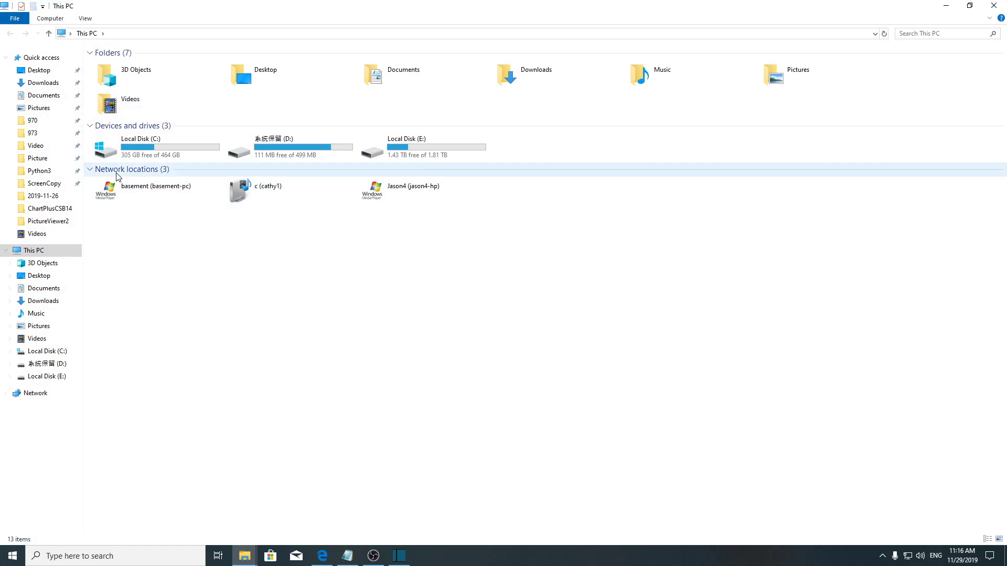
click(52, 185)
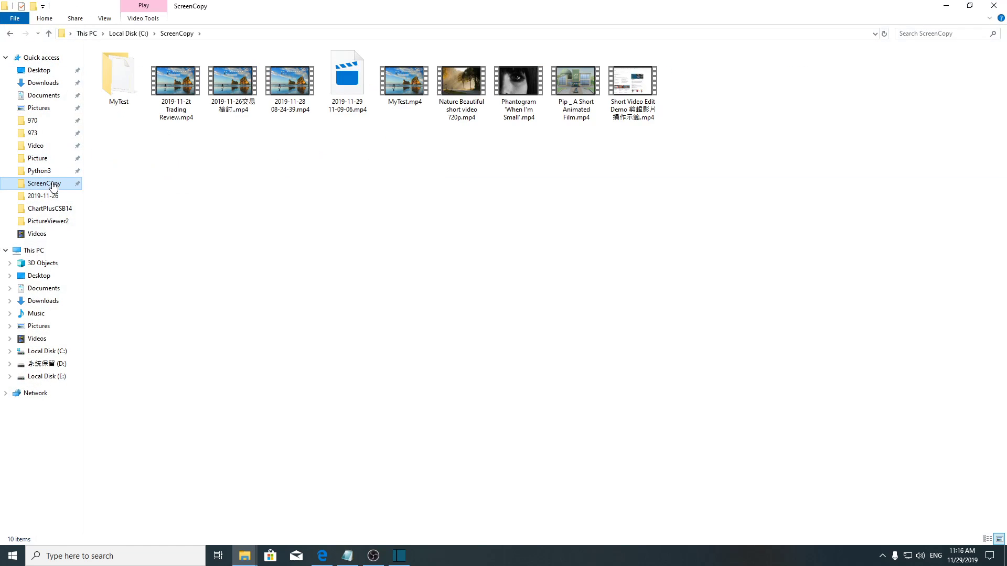
double_click(398, 92)
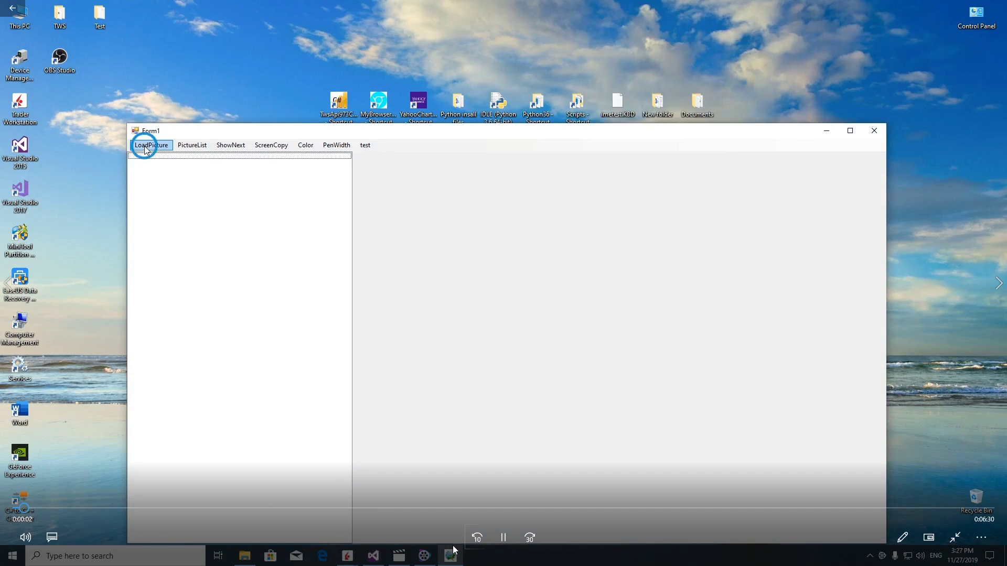
Play the exported video near its end, close the player and return to Shotcut.
click(504, 537)
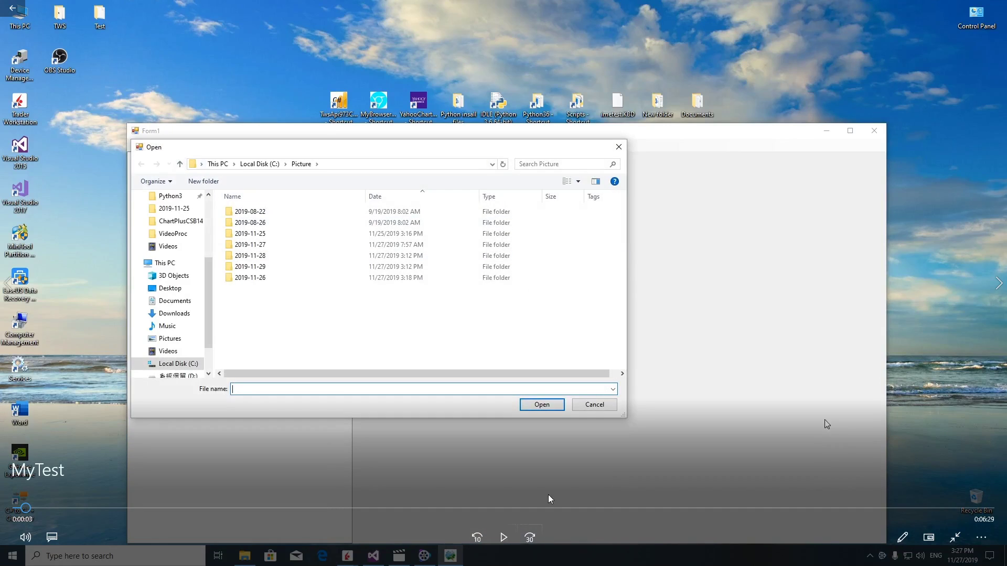
click(961, 508)
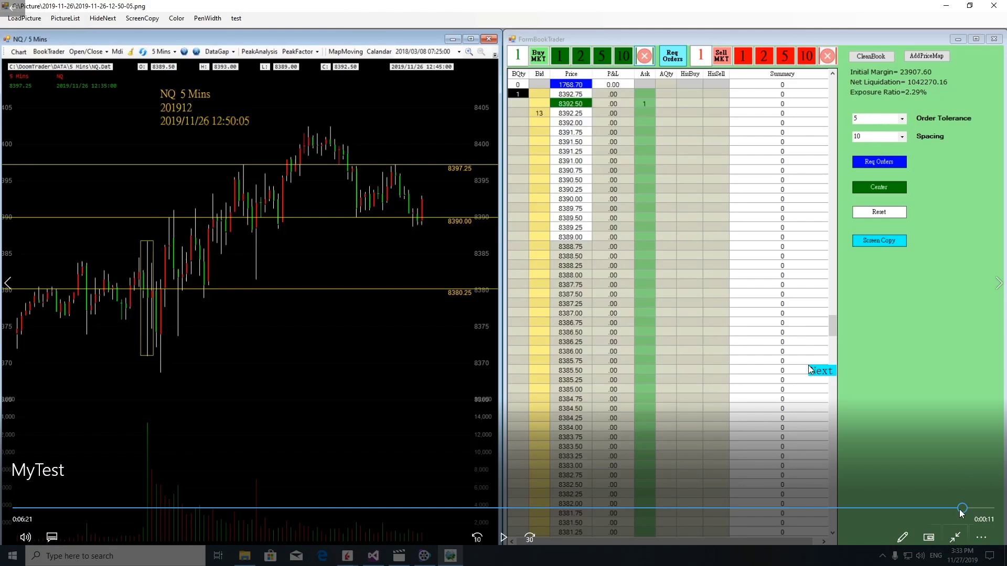
click(503, 538)
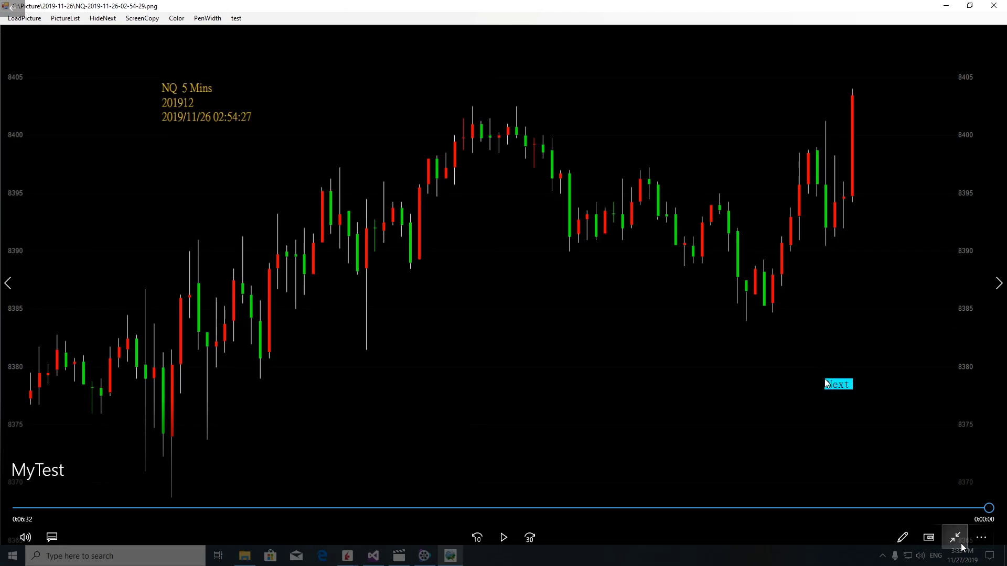
click(955, 537)
click(994, 9)
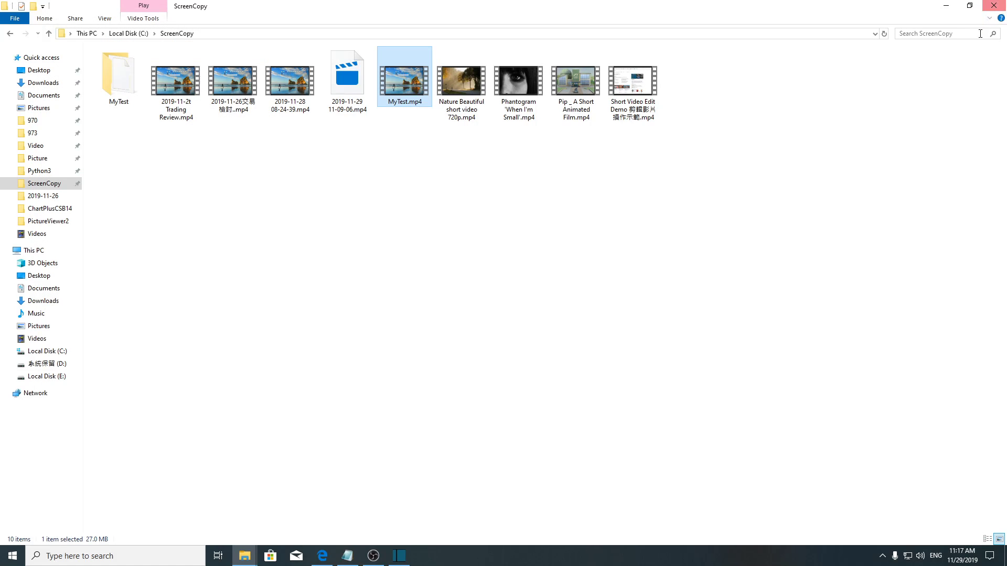
click(400, 554)
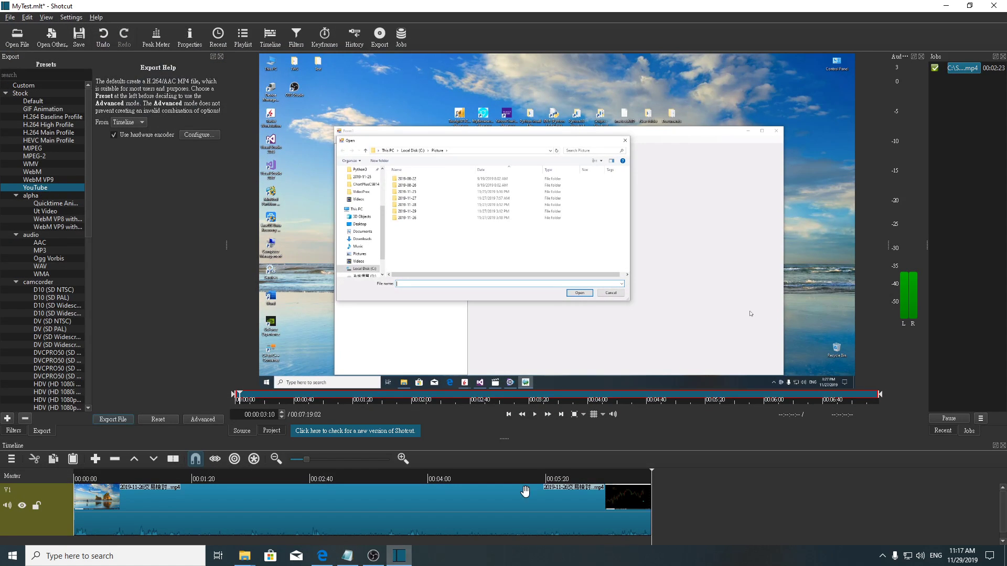